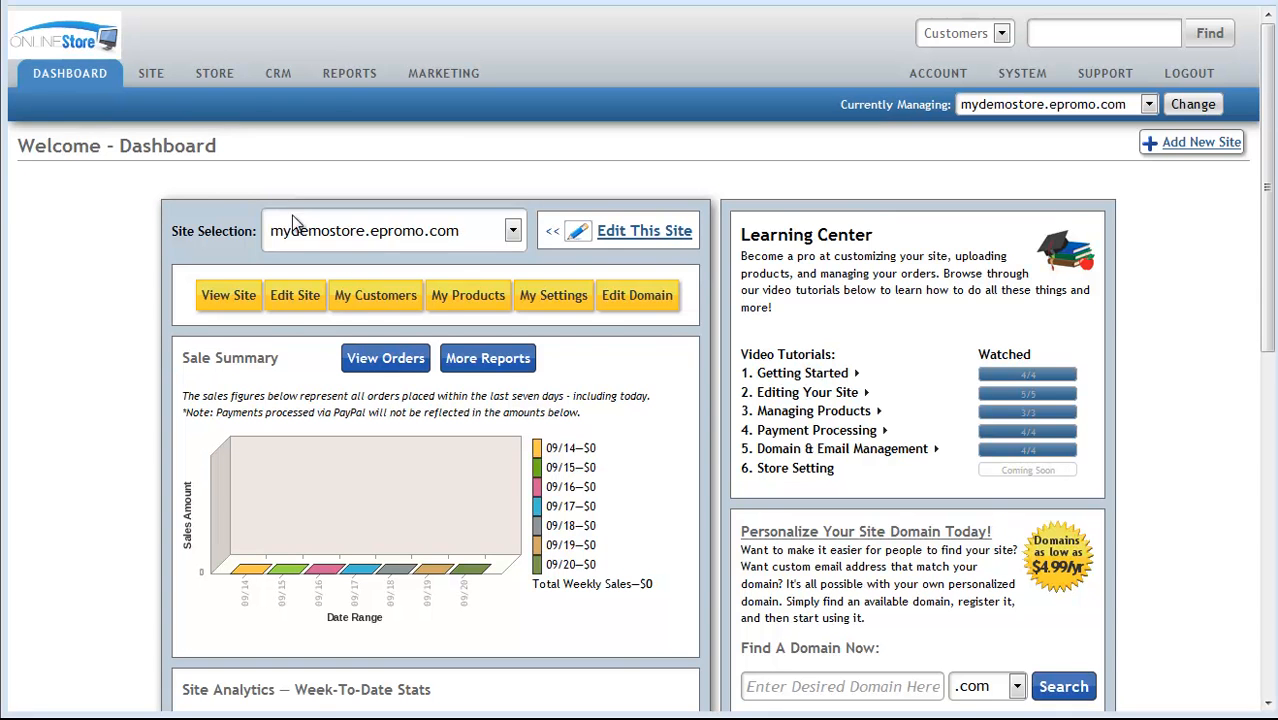
Open Store Options from My Settings and scroll through its display, login and checkout sections
click(566, 300)
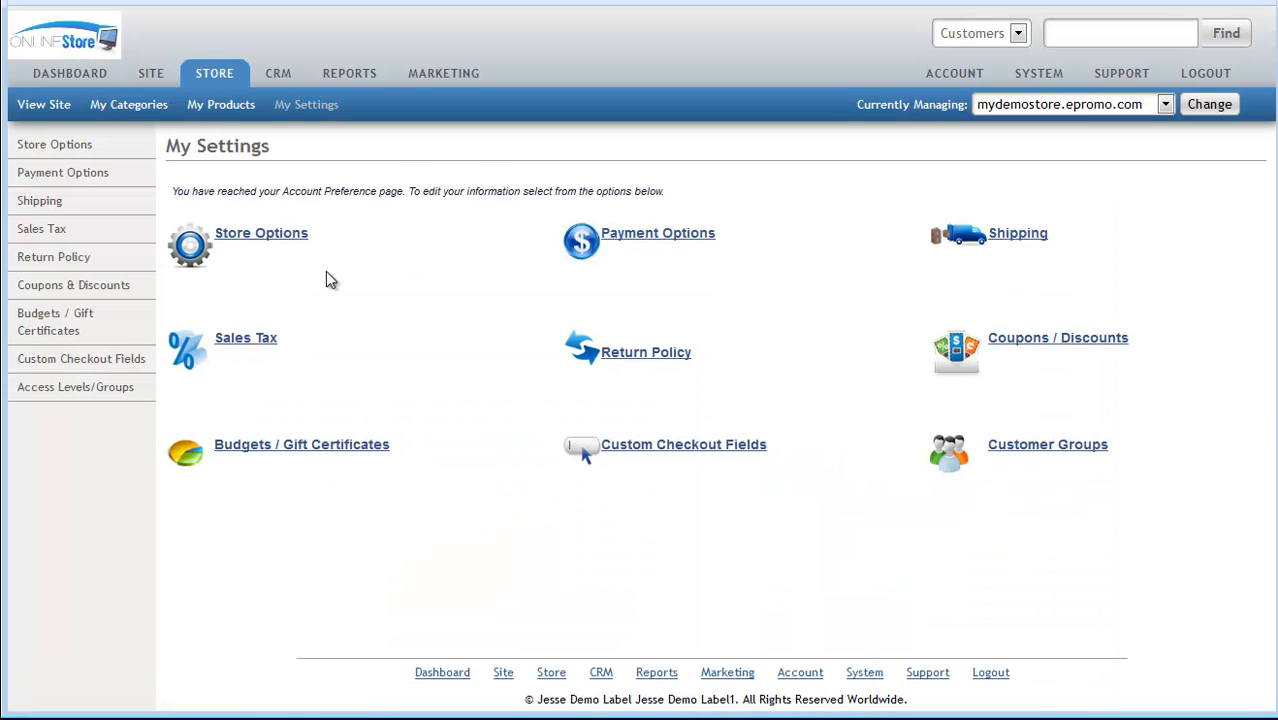
click(229, 240)
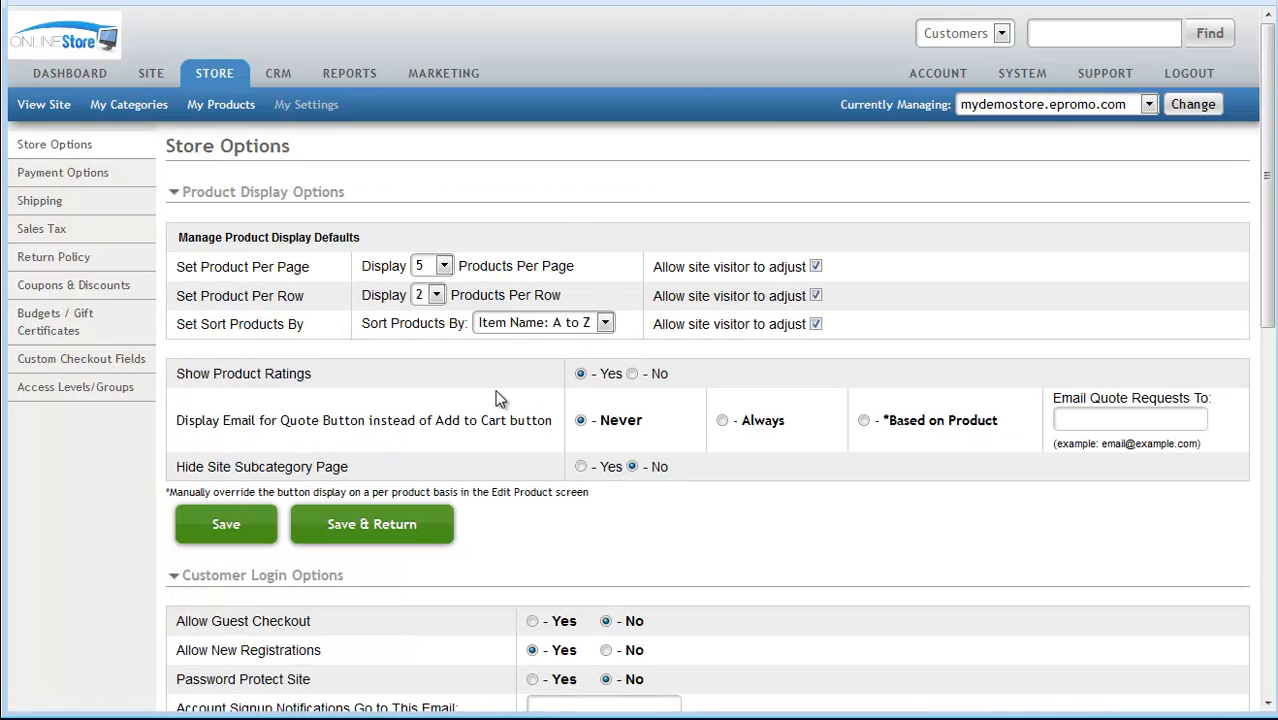
scroll(497, 392, down, 1)
scroll(495, 388, down, 3)
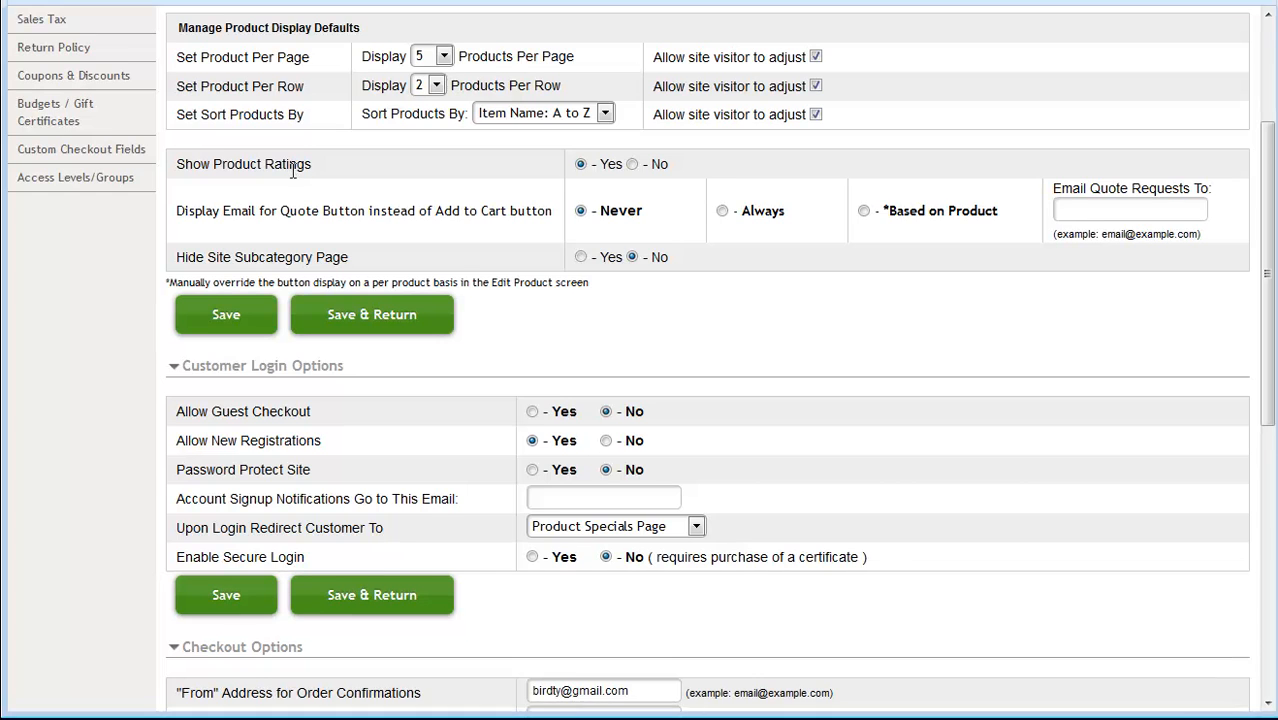
scroll(293, 172, down, 6)
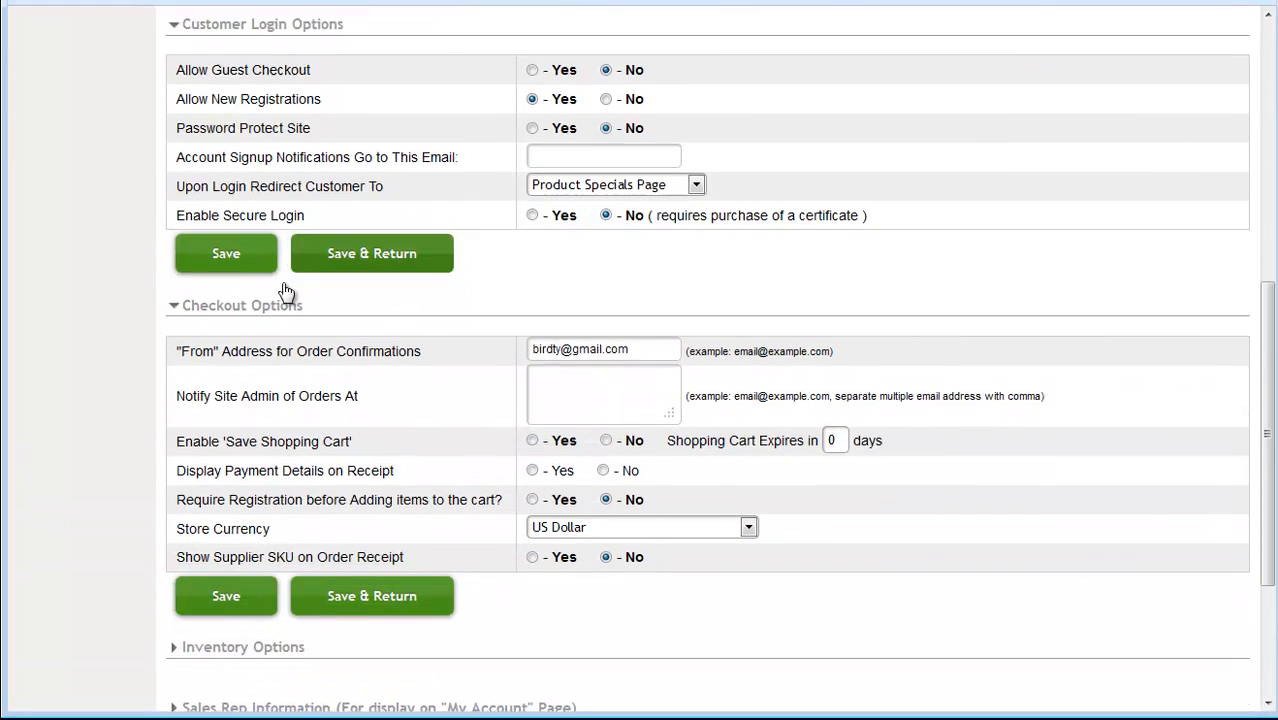
scroll(264, 318, down, 3)
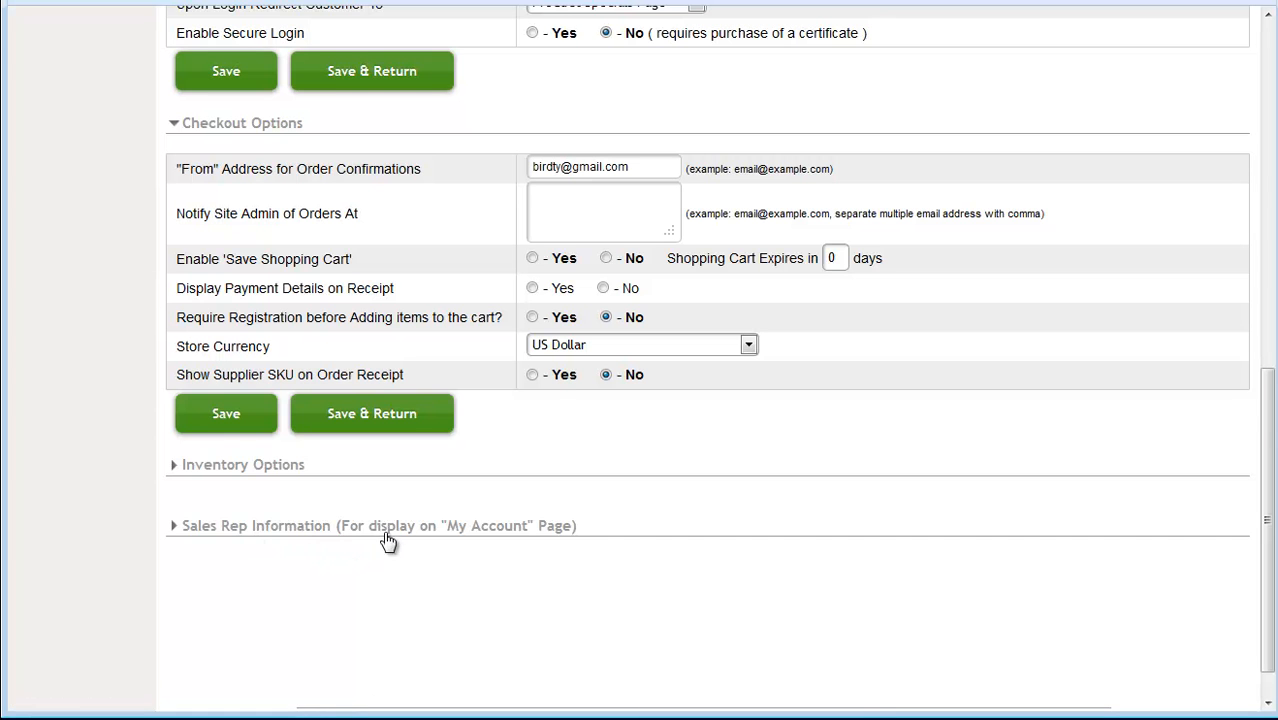
scroll(479, 496, up, 12)
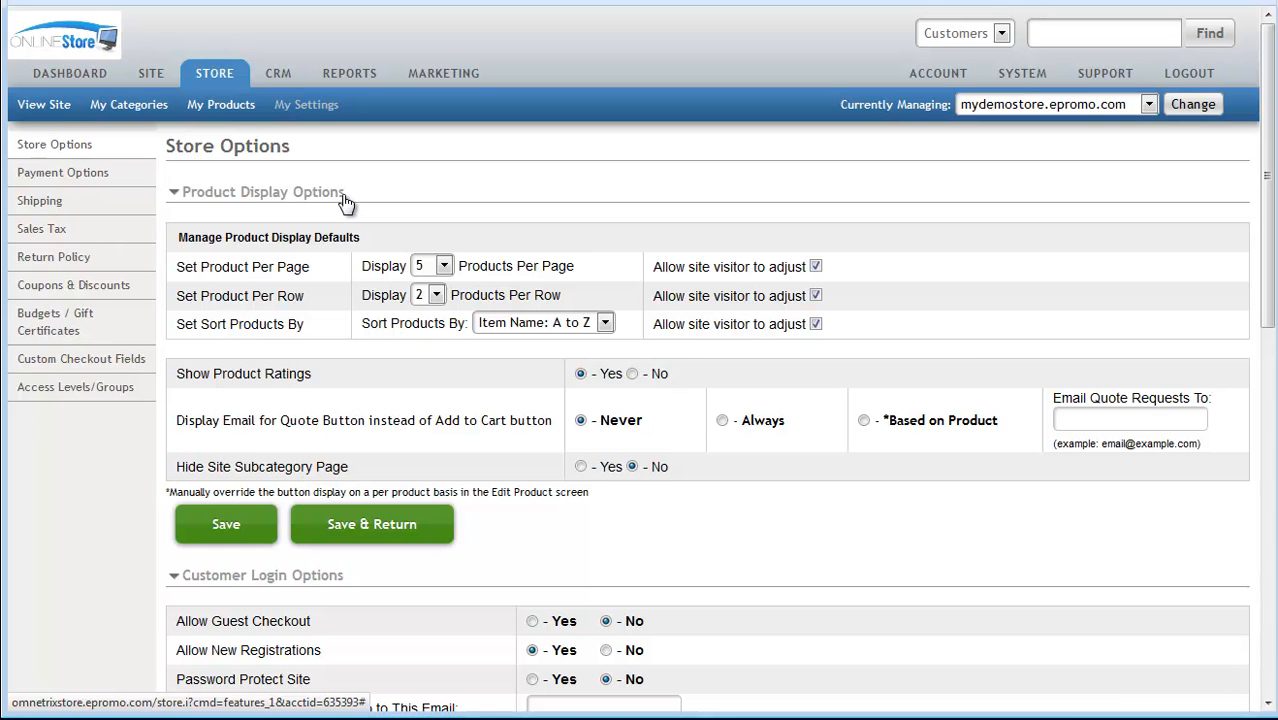
Preview the storefront's product categories, looking into Apparel and Crazy Stuff 2
click(40, 106)
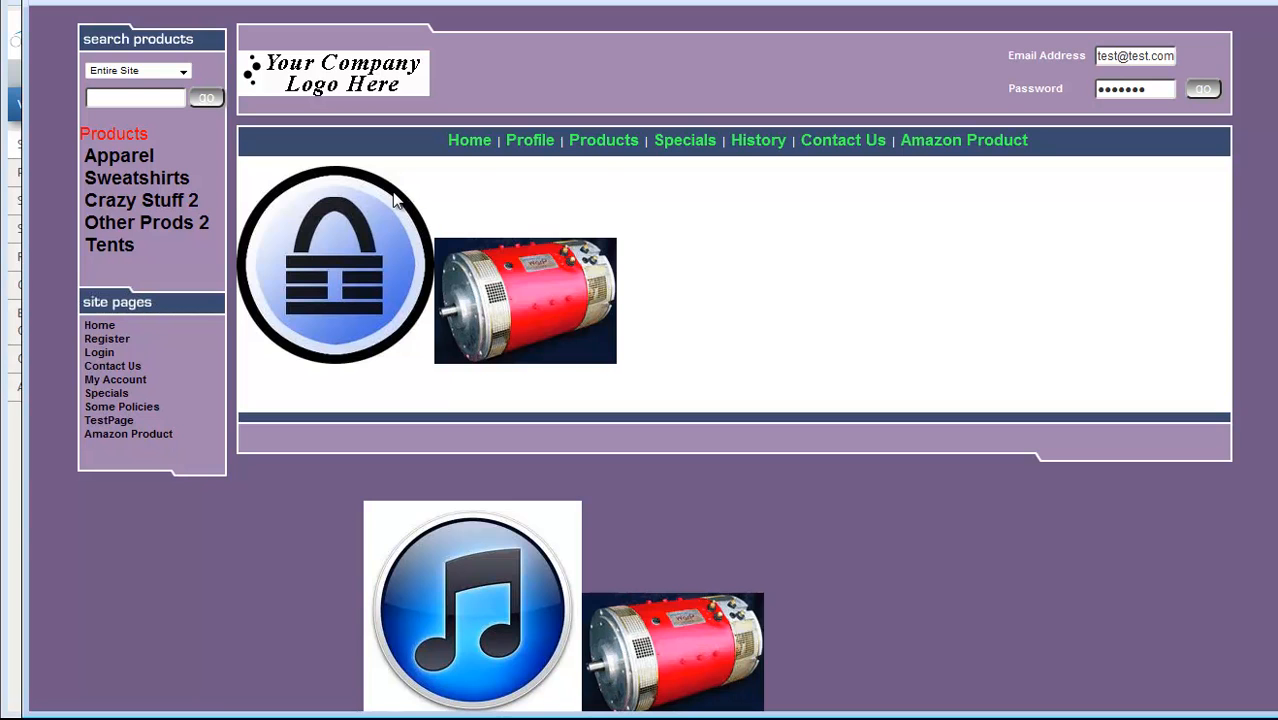
click(596, 146)
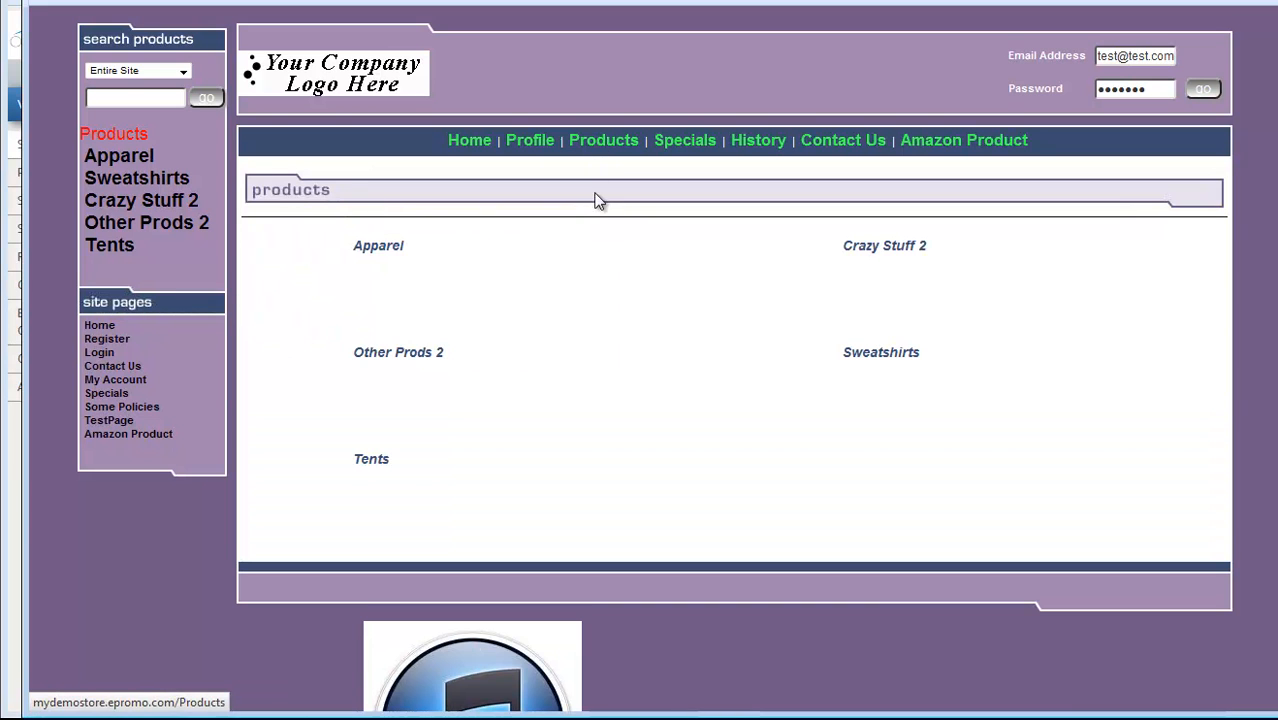
click(378, 248)
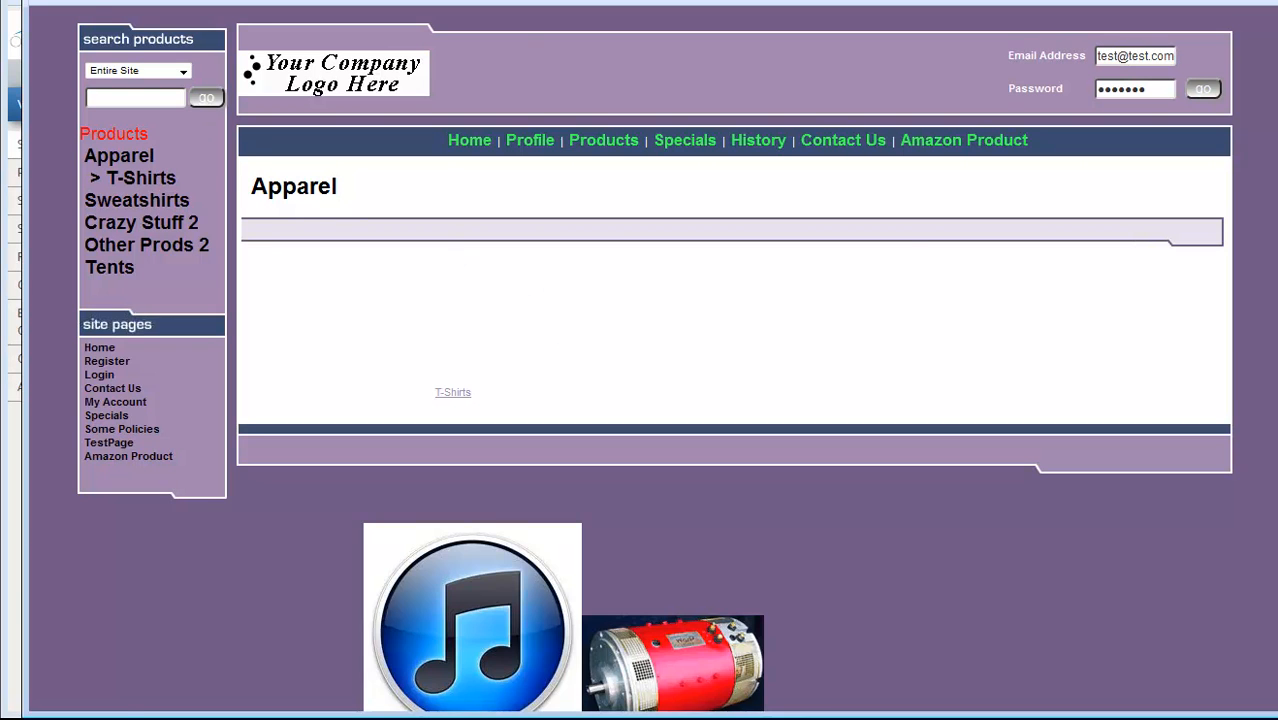
click(58, 2)
click(864, 248)
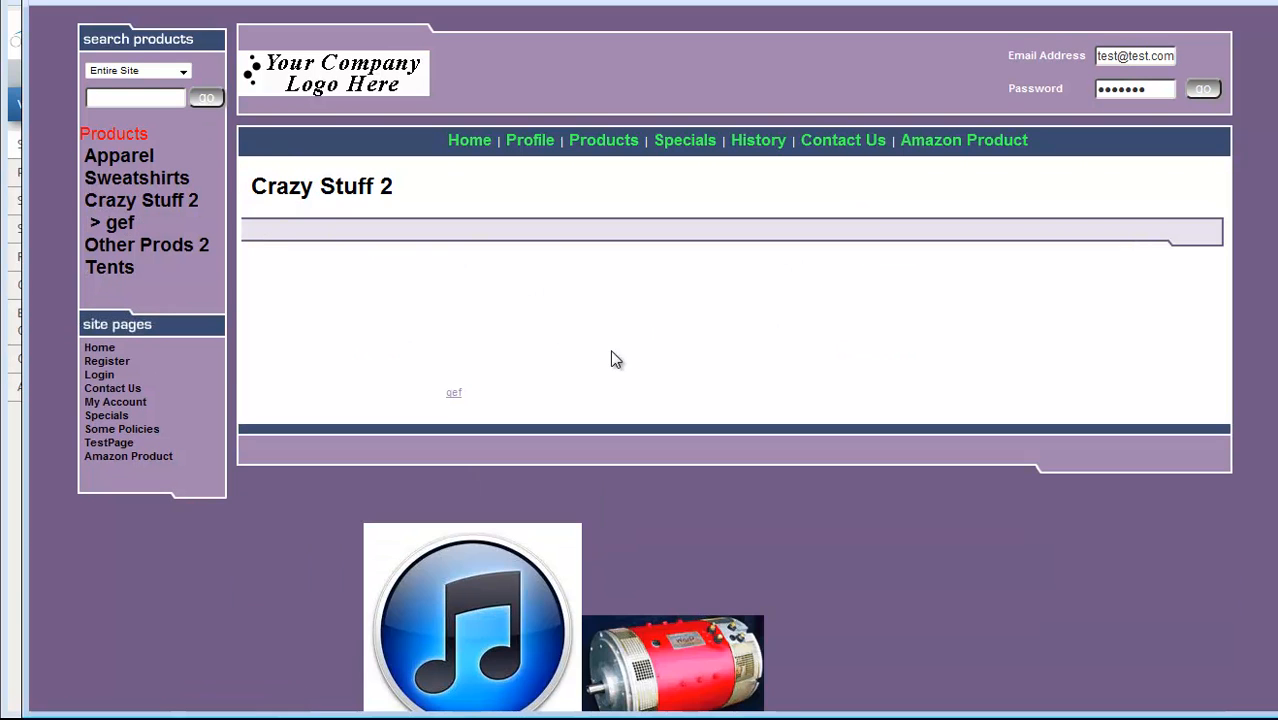
click(98, 6)
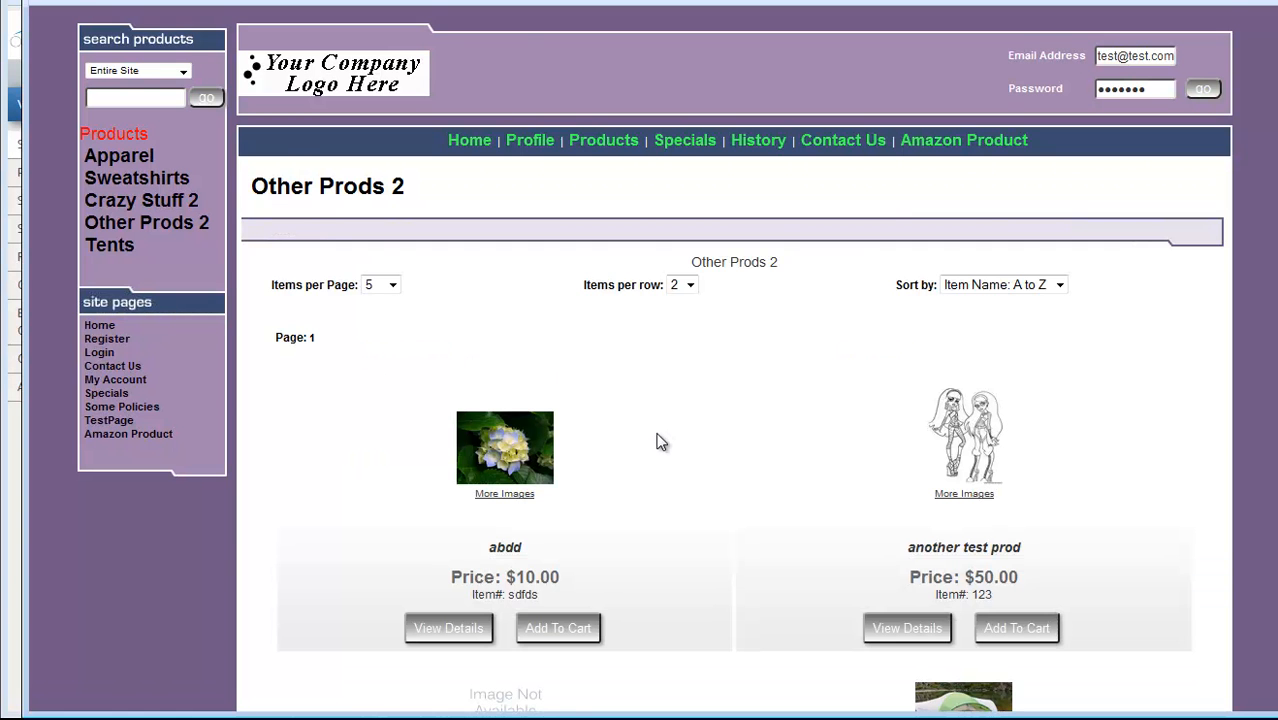
Browse the Other Prods 2 listing: five per page, two per row, sorted A to Z
scroll(658, 442, down, 6)
scroll(658, 442, up, 5)
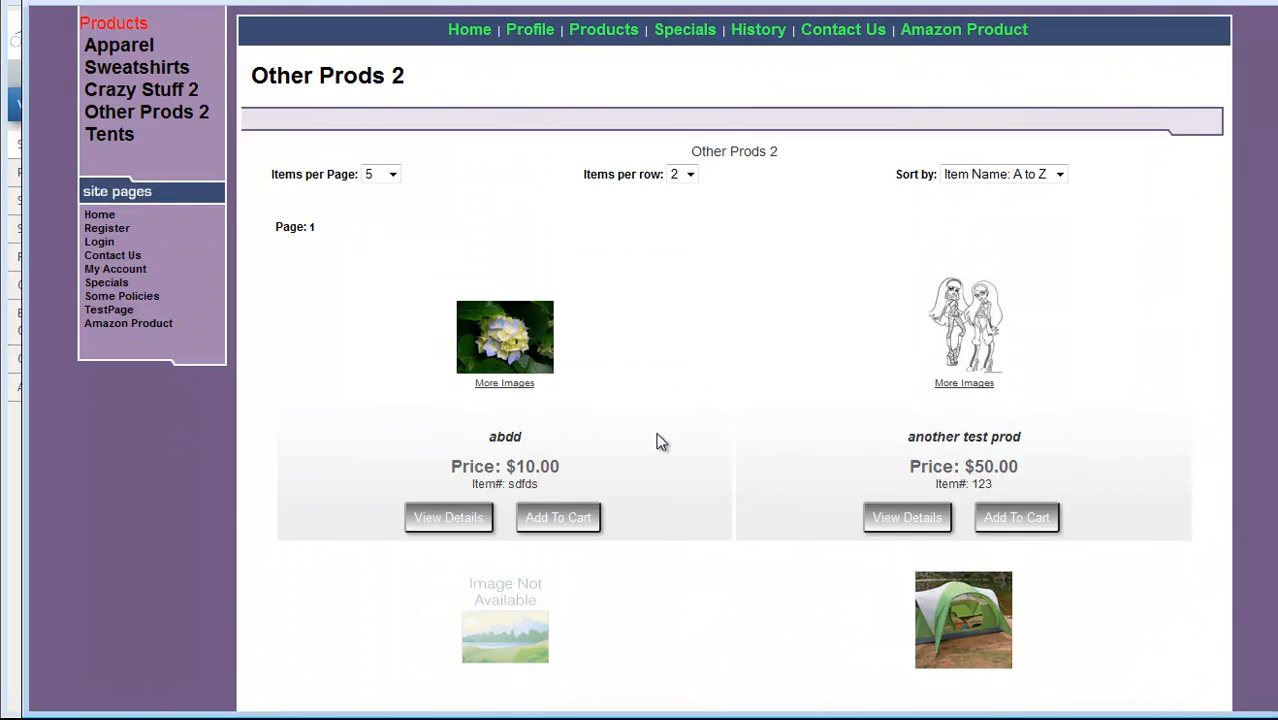
scroll(658, 442, up, 1)
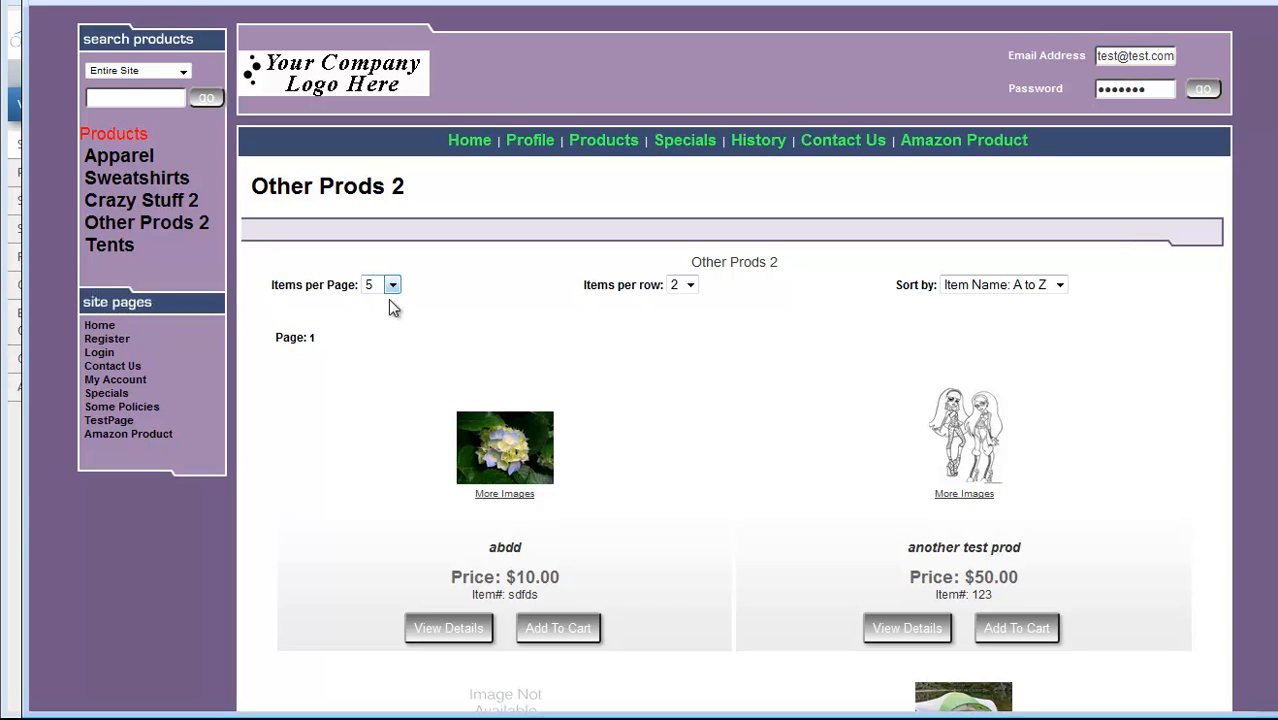
scroll(666, 398, down, 5)
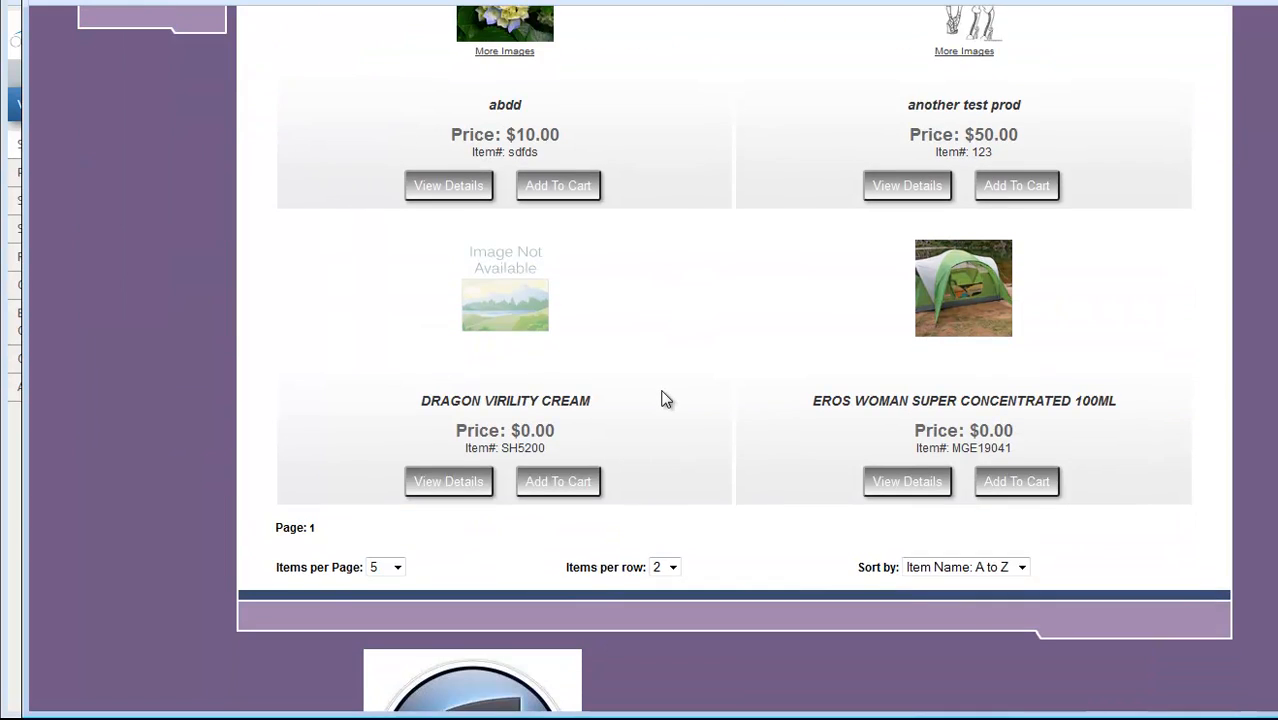
scroll(666, 398, up, 3)
scroll(666, 398, up, 2)
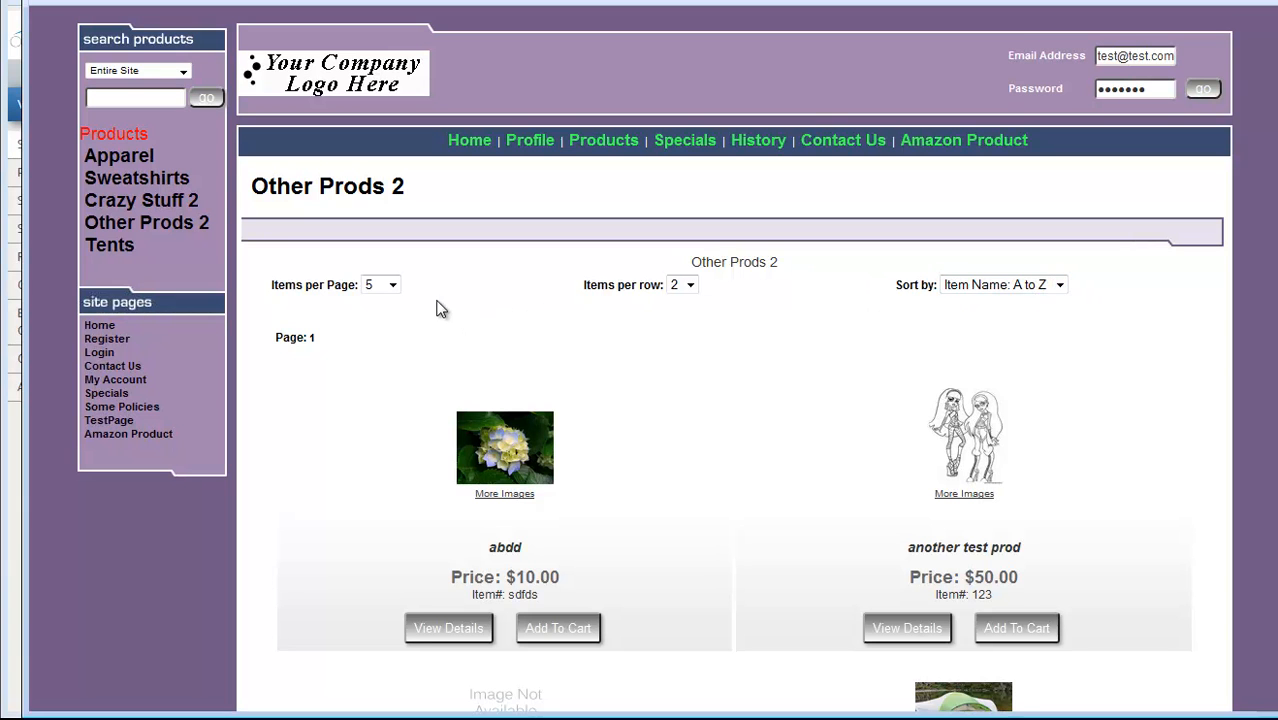
click(474, 2)
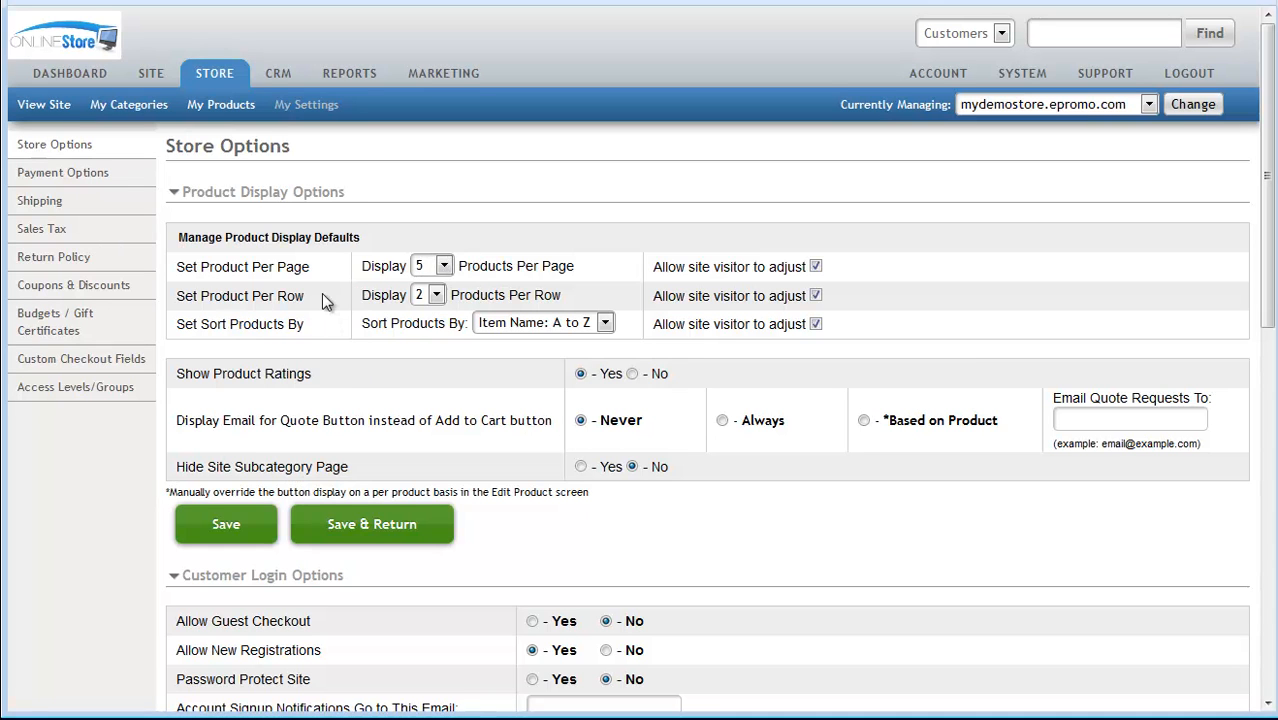
click(443, 266)
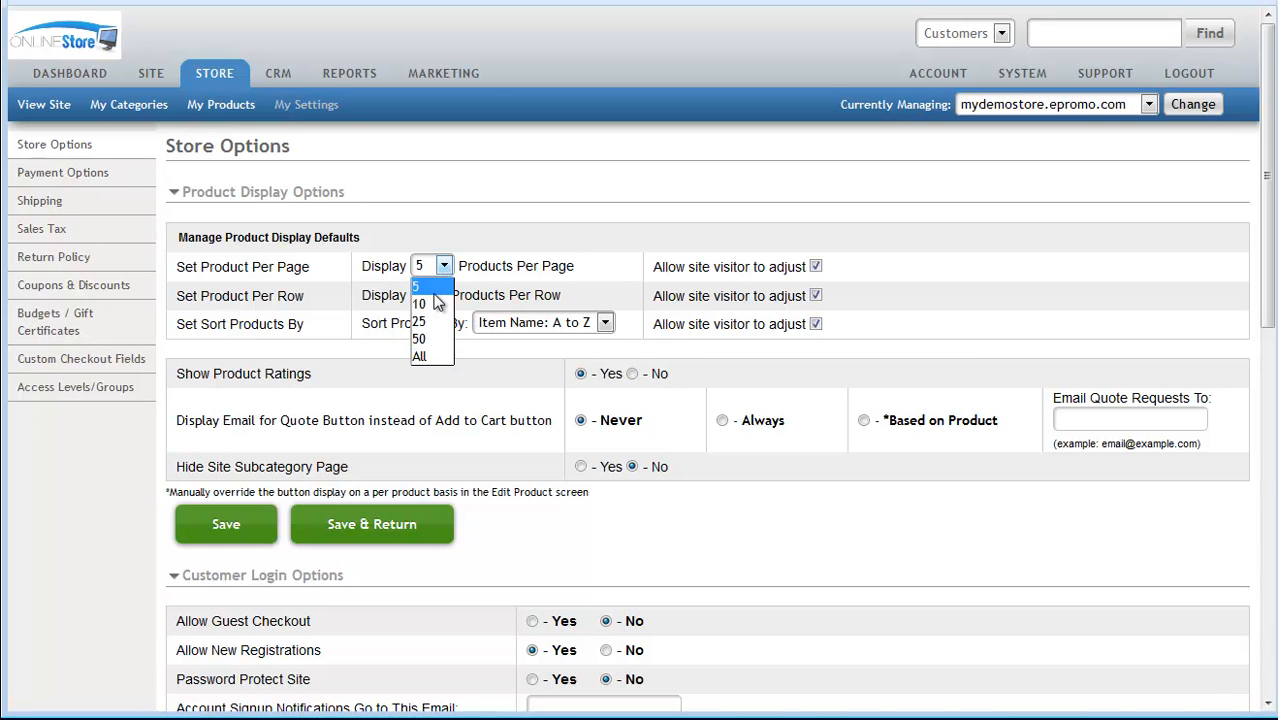
click(440, 287)
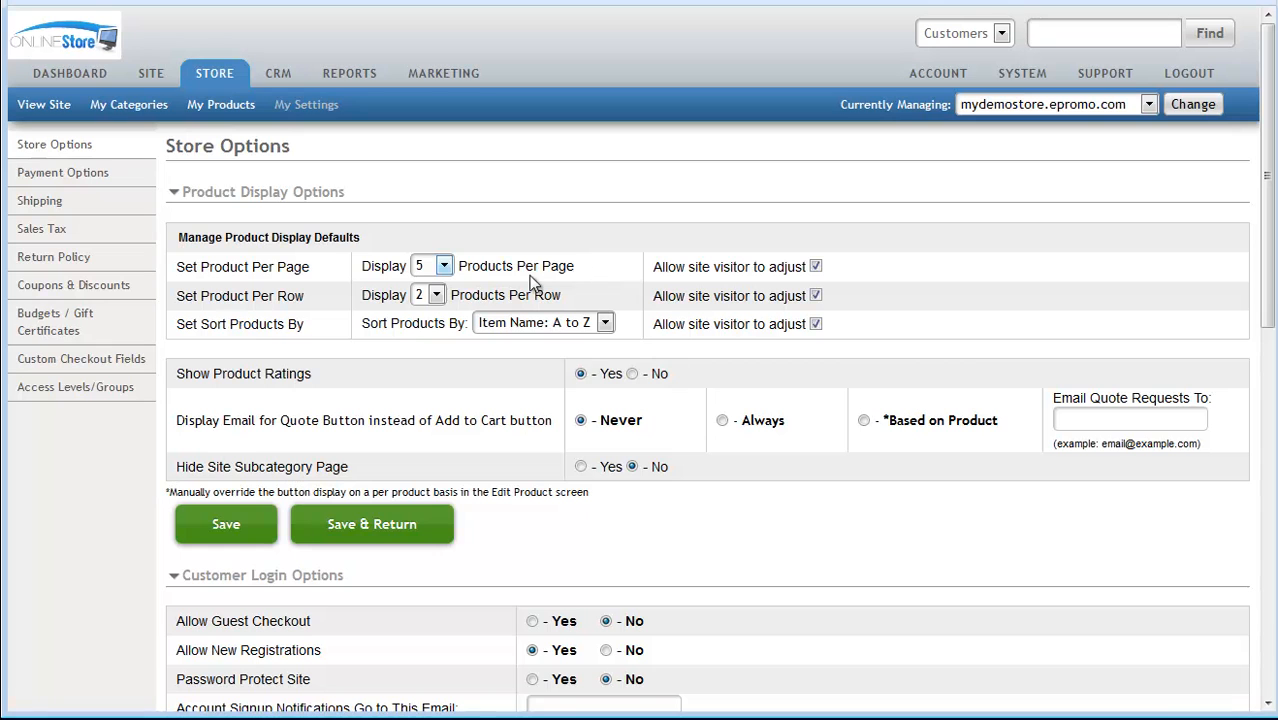
click(436, 296)
click(422, 334)
click(558, 330)
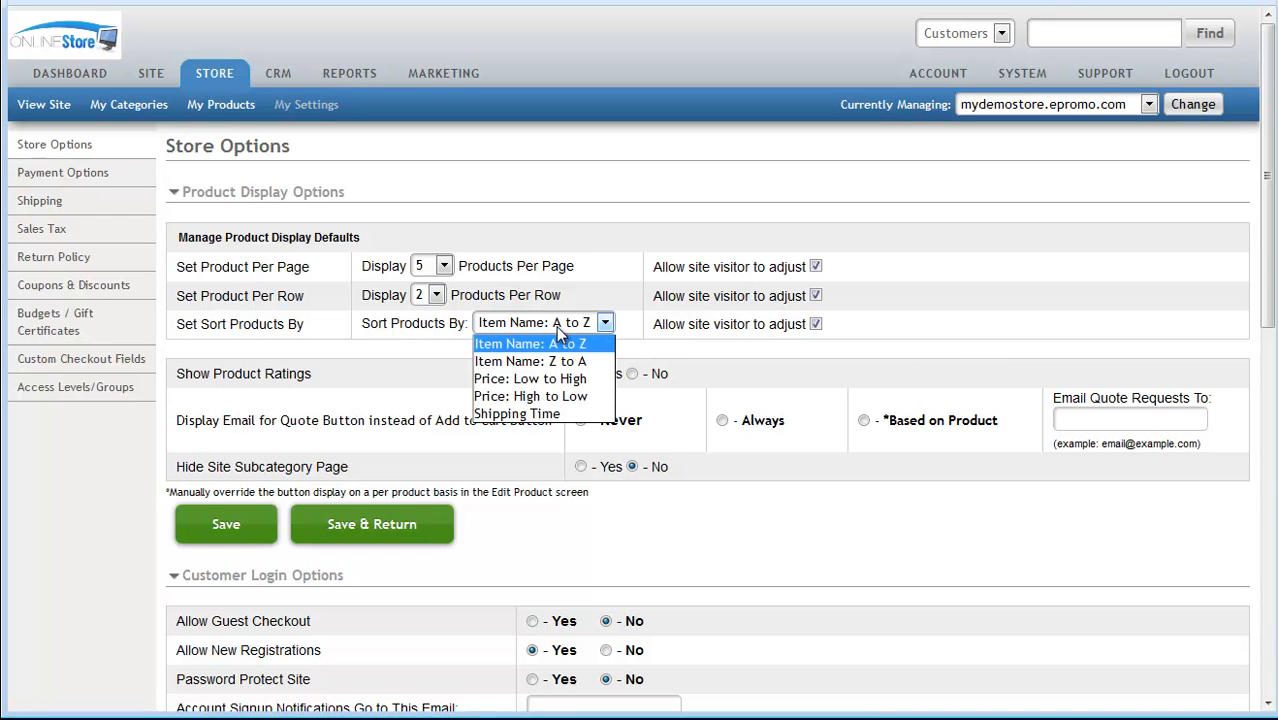
click(578, 344)
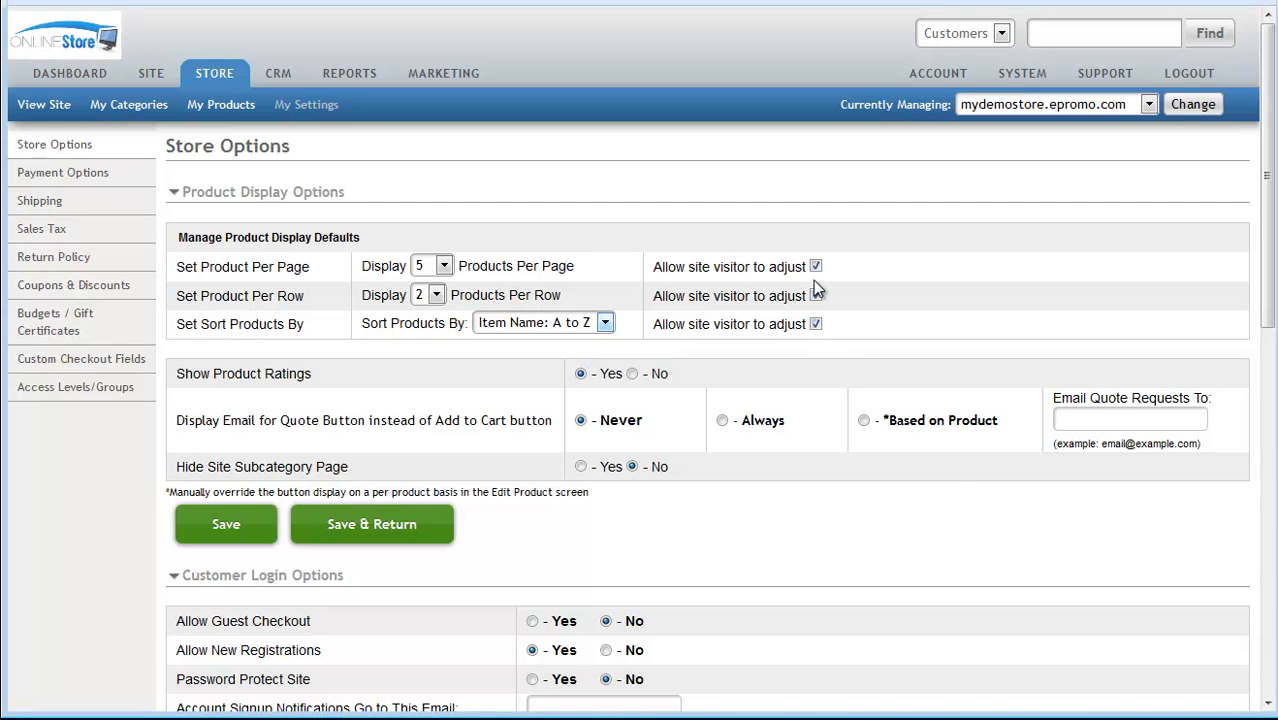
key(alt+Tab)
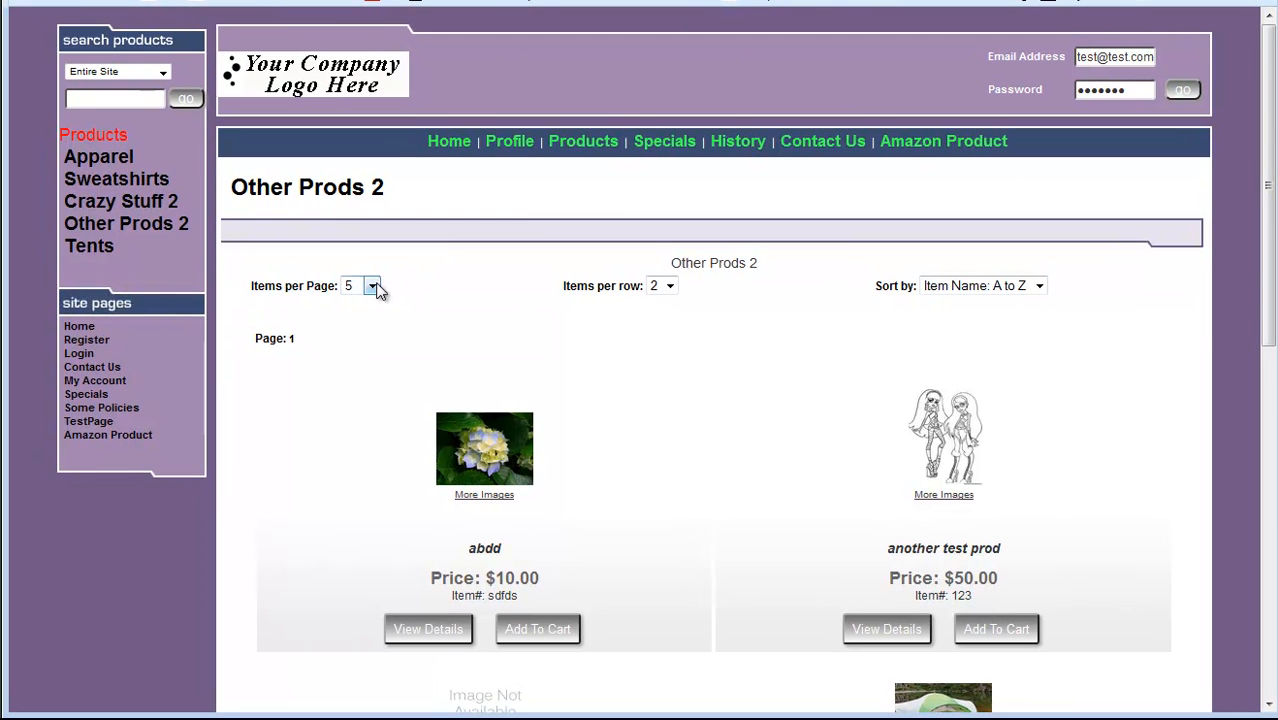
Set the admin Products Per Row default to 3
key(alt+Tab)
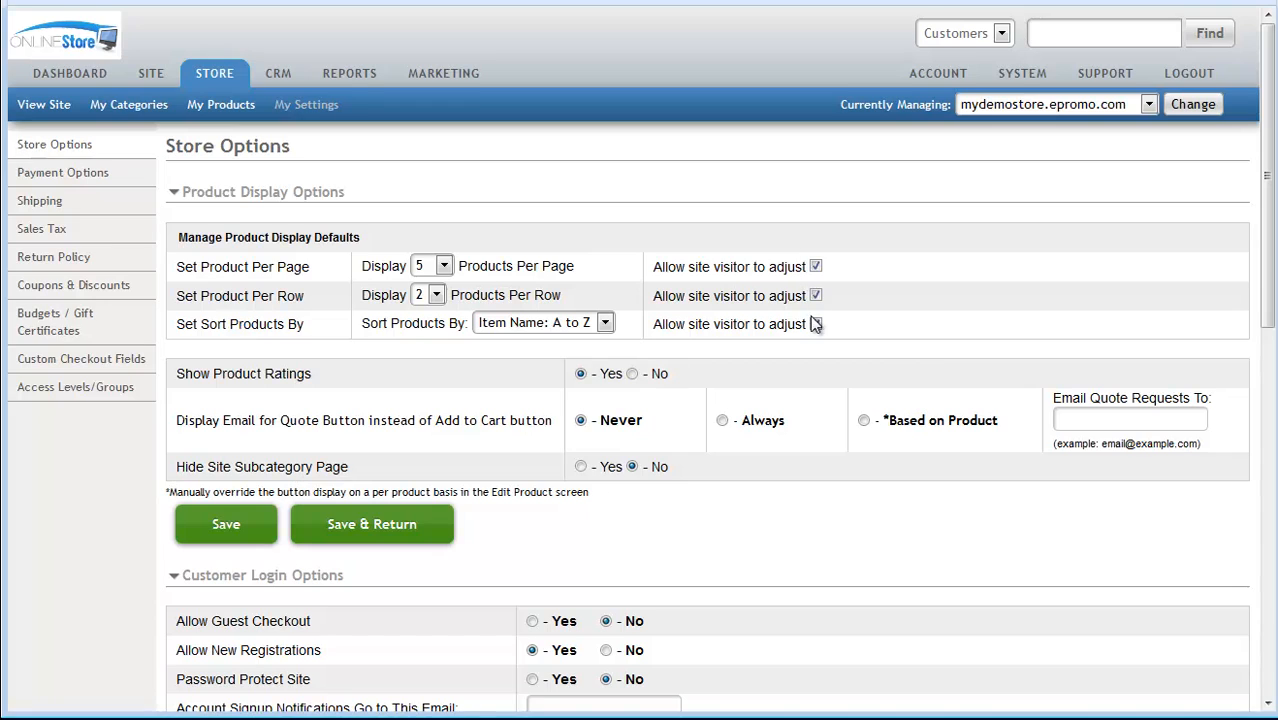
key(alt+Tab)
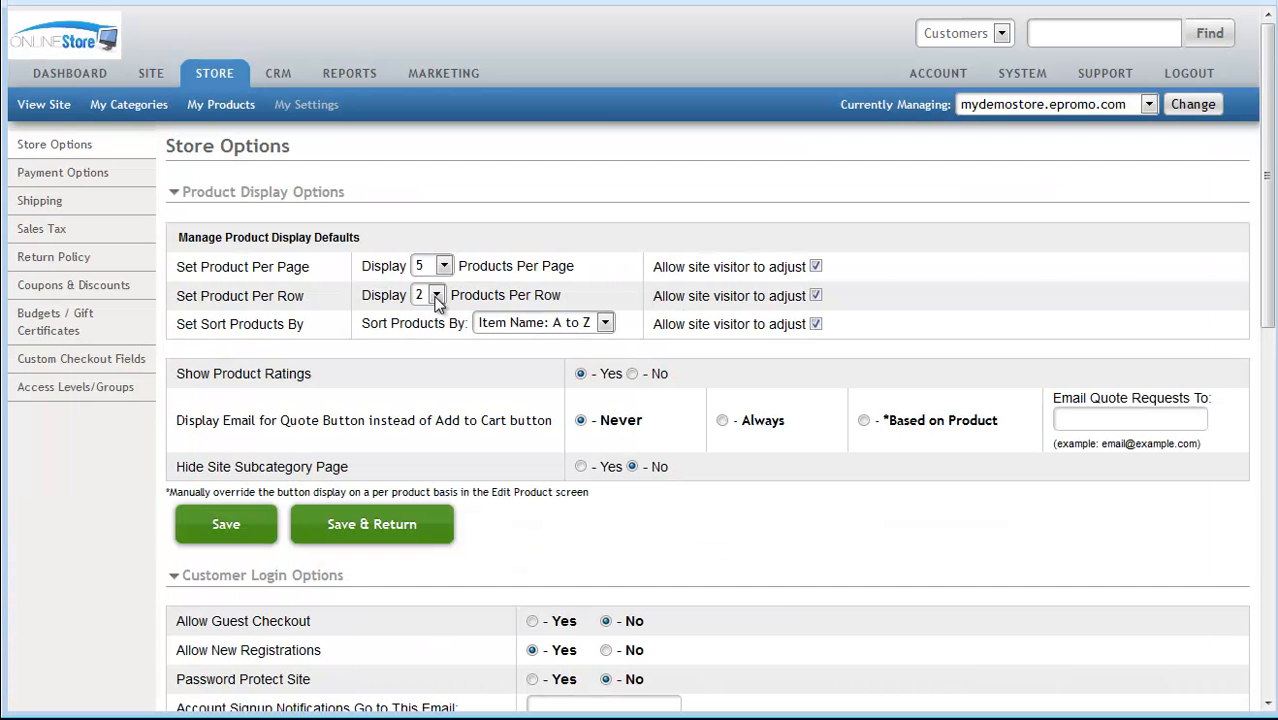
click(436, 295)
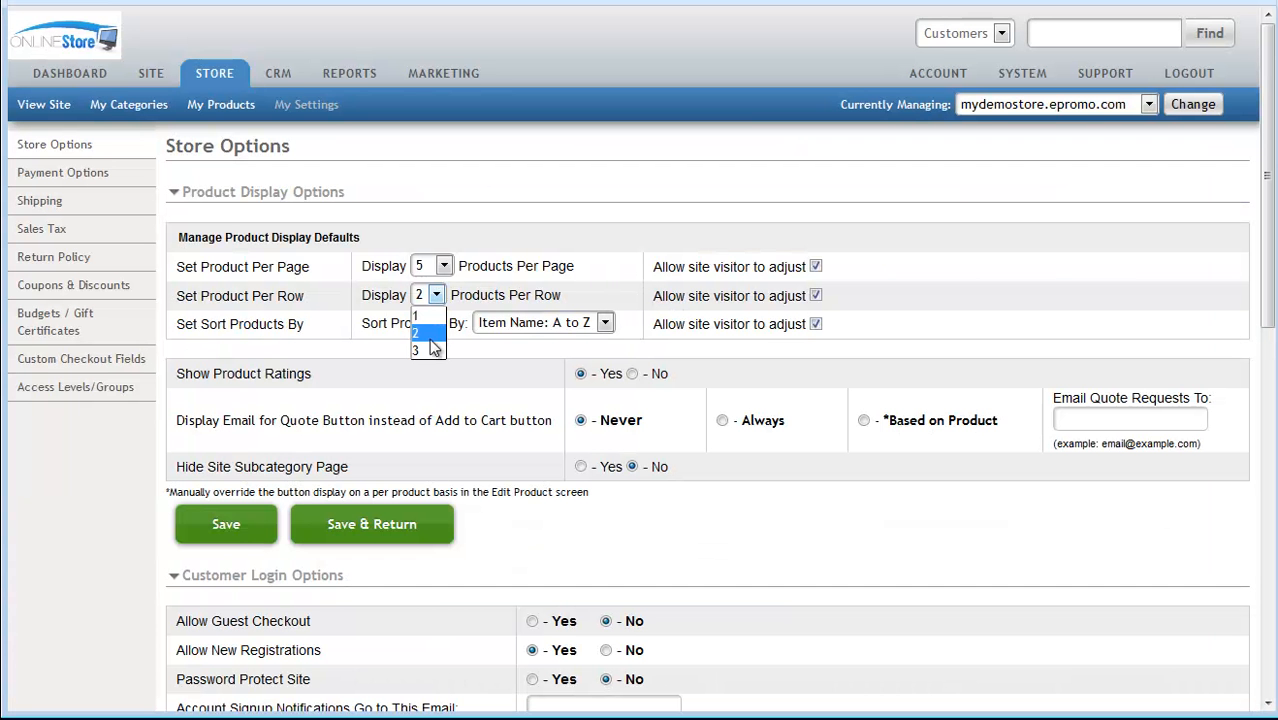
click(430, 348)
Show the storefront's Other Prods 2 listing with 3 items per row
key(alt+Tab)
click(670, 286)
click(658, 333)
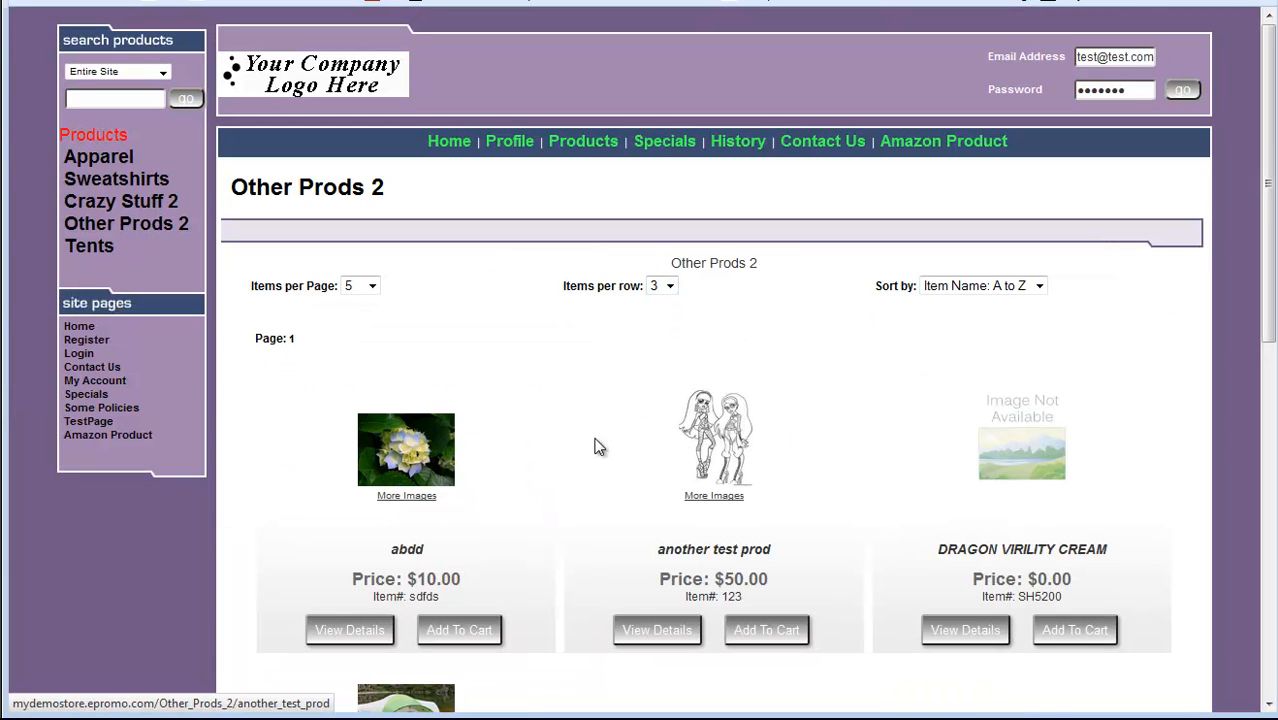
Keep 5 items per page and sort Other Prods 2 by Item Name: Z to A
click(371, 286)
click(588, 440)
scroll(586, 435, down, 3)
scroll(762, 488, up, 3)
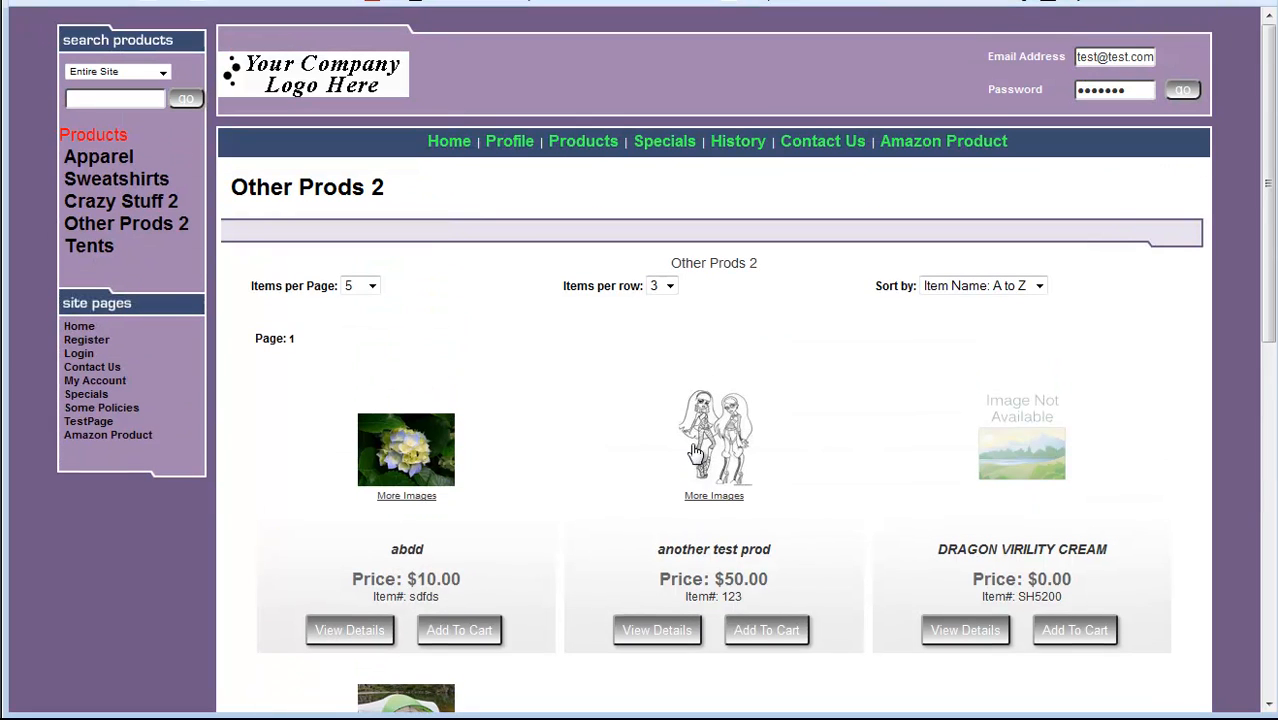
click(1000, 287)
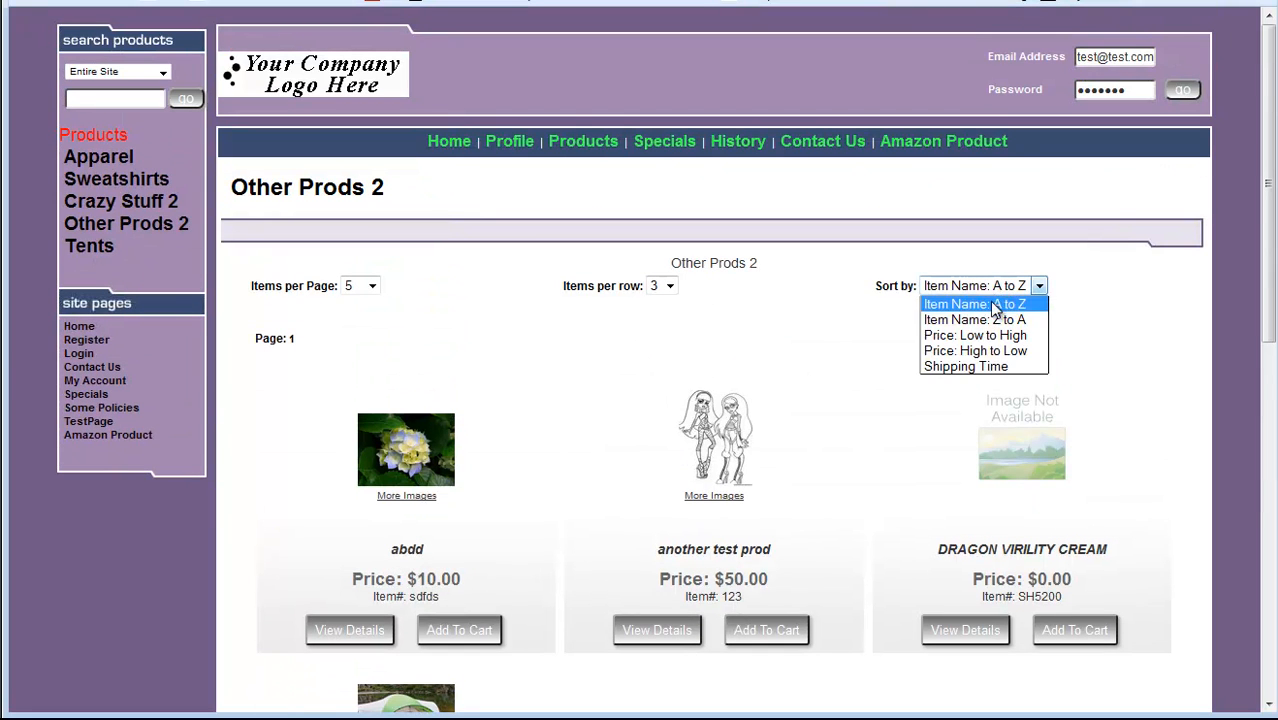
click(990, 318)
scroll(819, 534, down, 3)
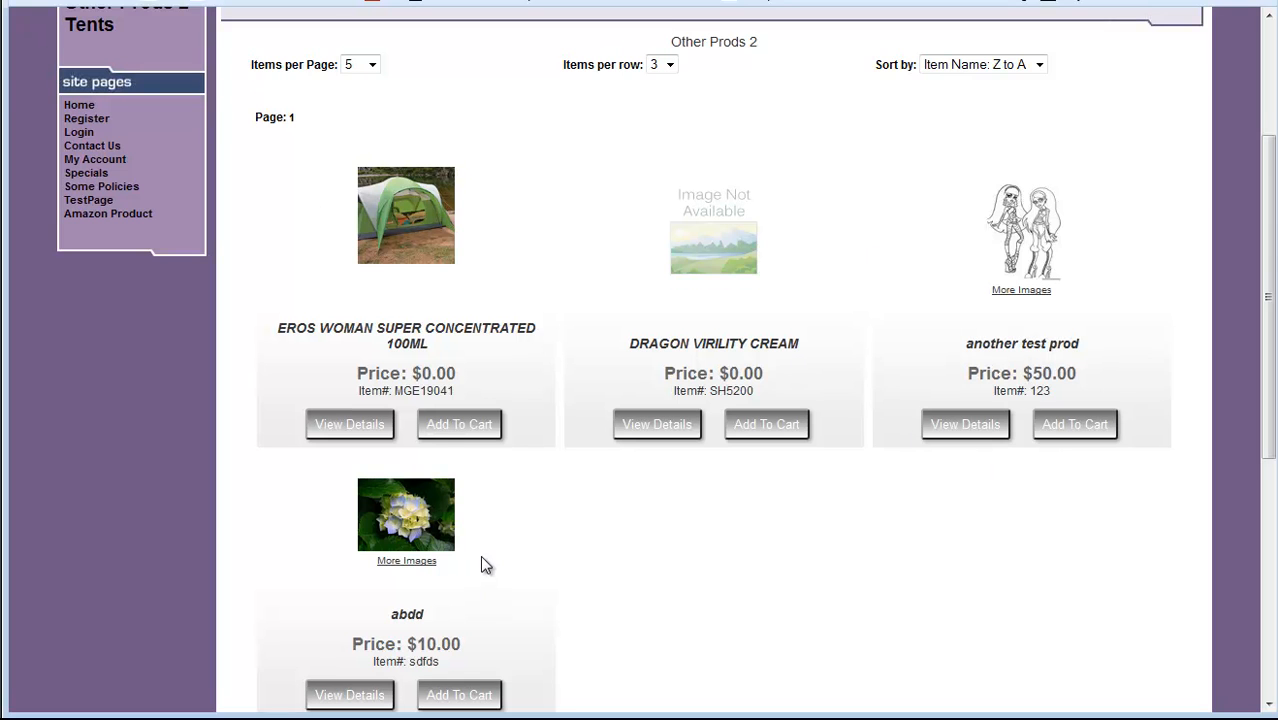
scroll(480, 555, up, 3)
key(alt+Tab)
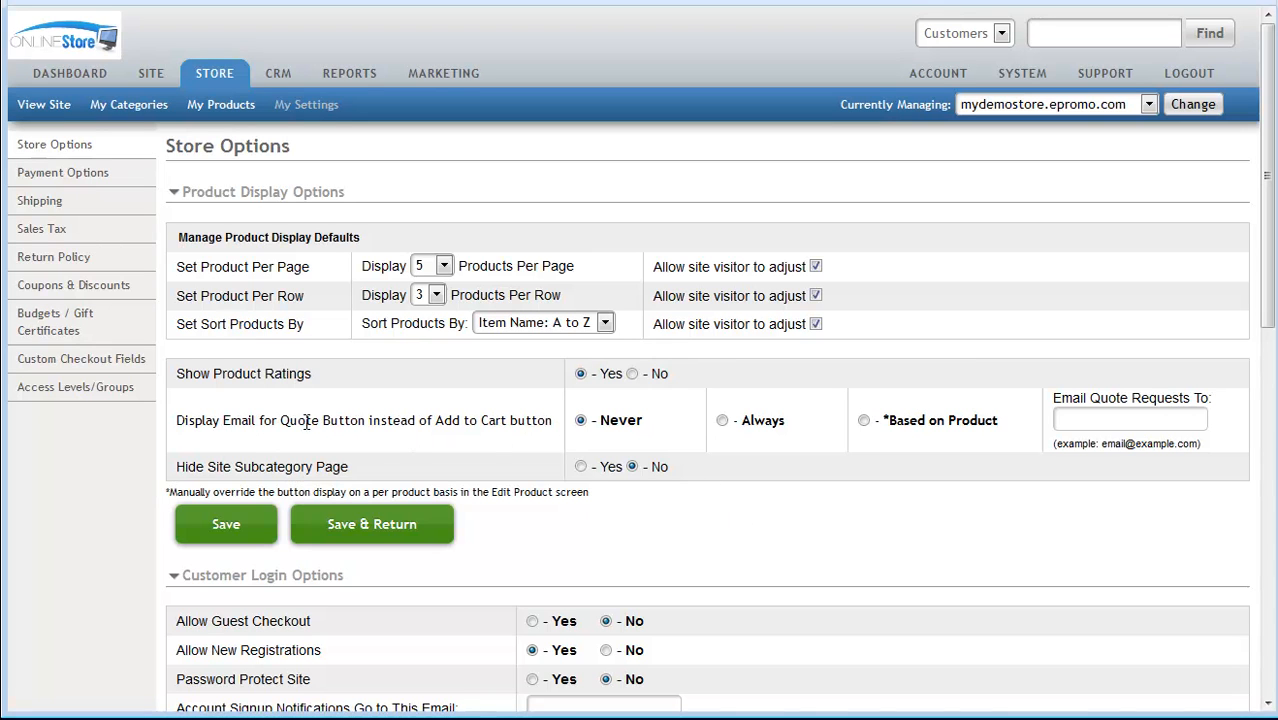
Set Display Email for Quote Button to Based on Product and select the Email Quote Requests To field
key(alt+Tab)
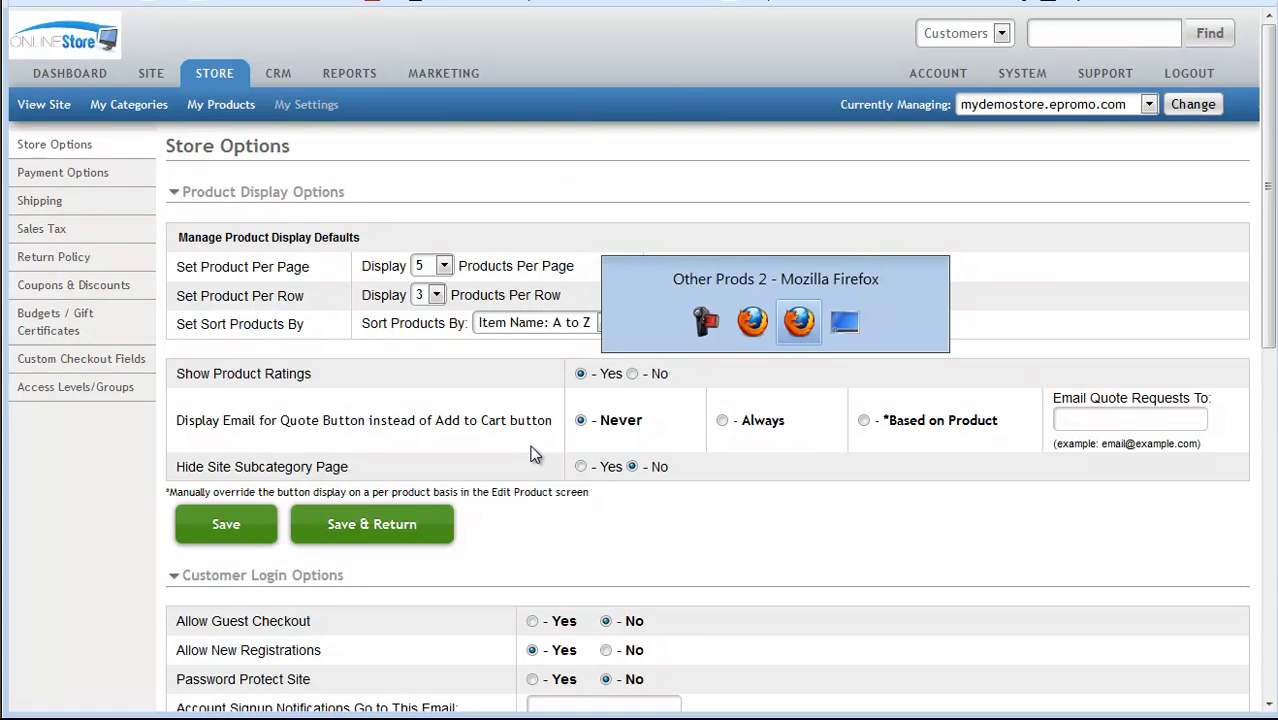
scroll(639, 520, down, 4)
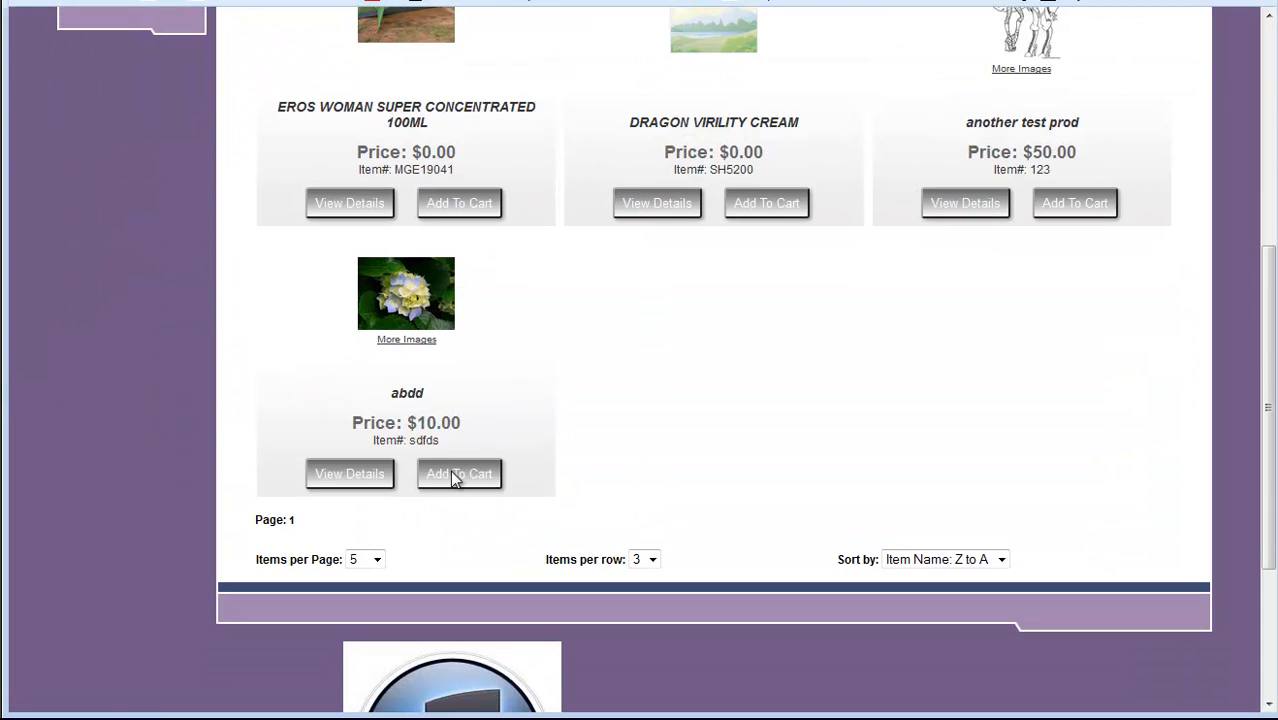
key(alt+Tab)
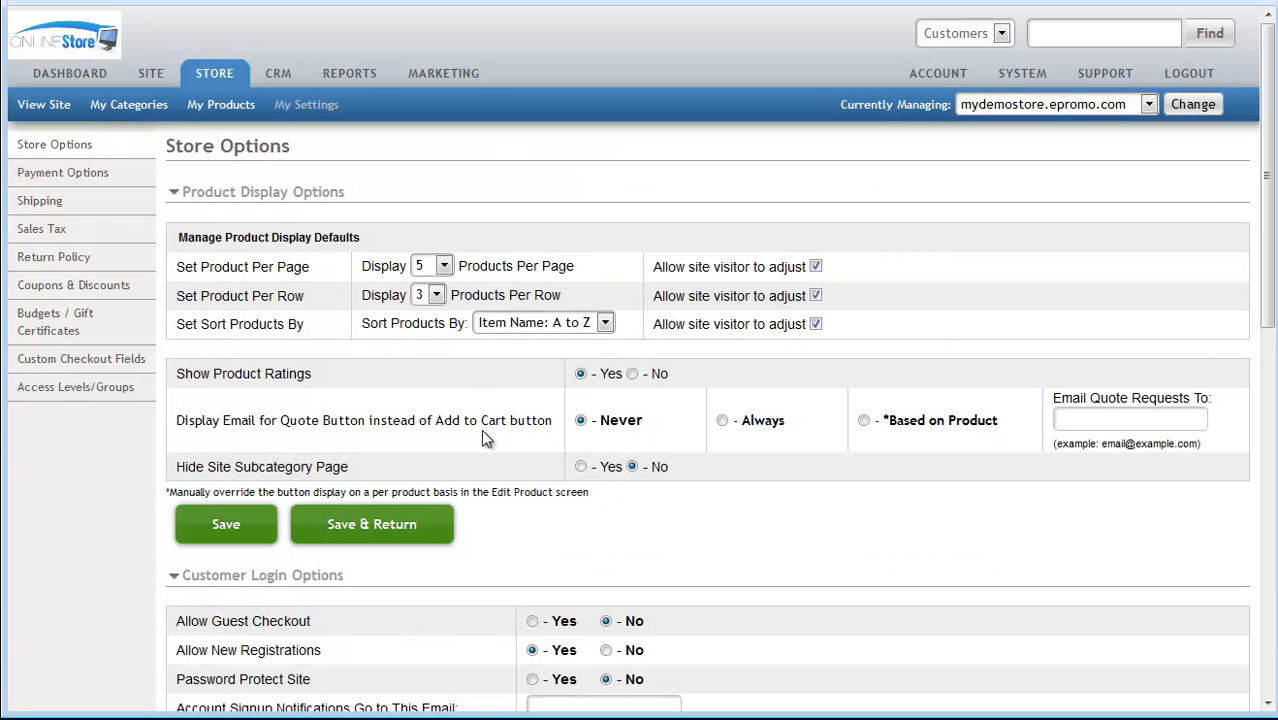
click(723, 421)
click(865, 421)
click(1068, 421)
Check the storefront's Other Prods 2 listing, three per row sorted Z to A
key(alt+Tab)
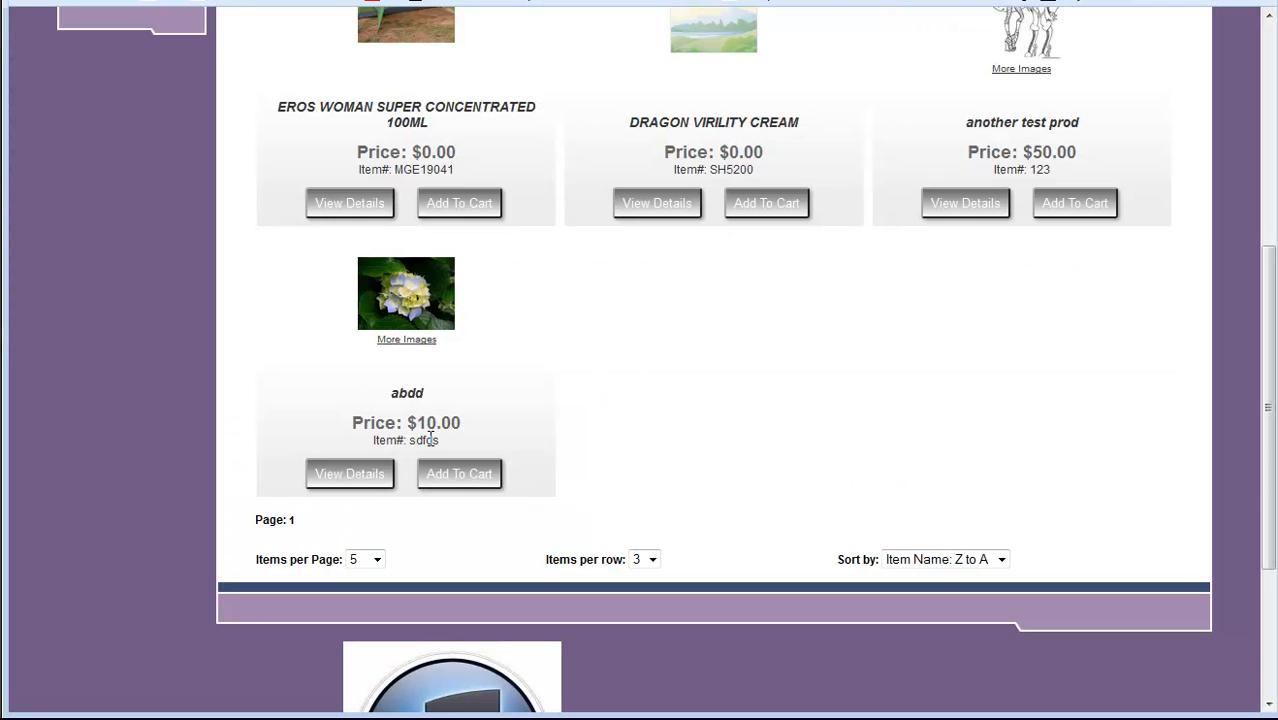
key(alt+Tab)
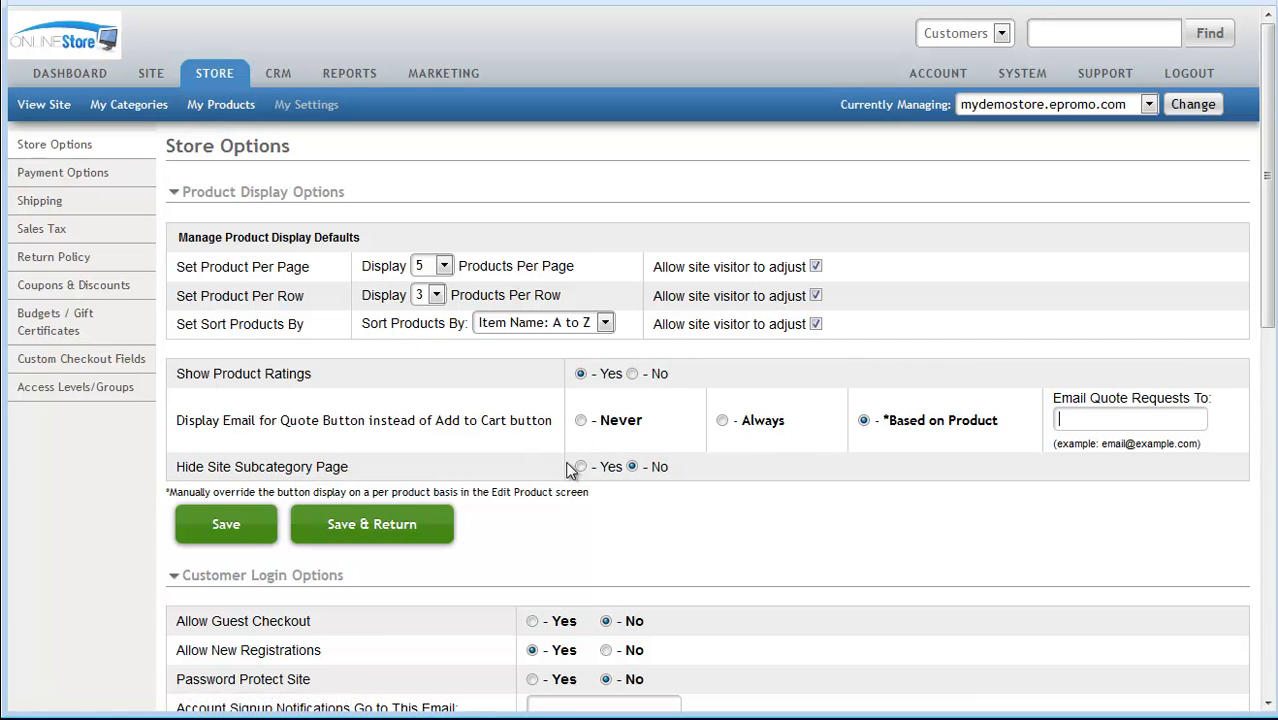
scroll(567, 470, down, 1)
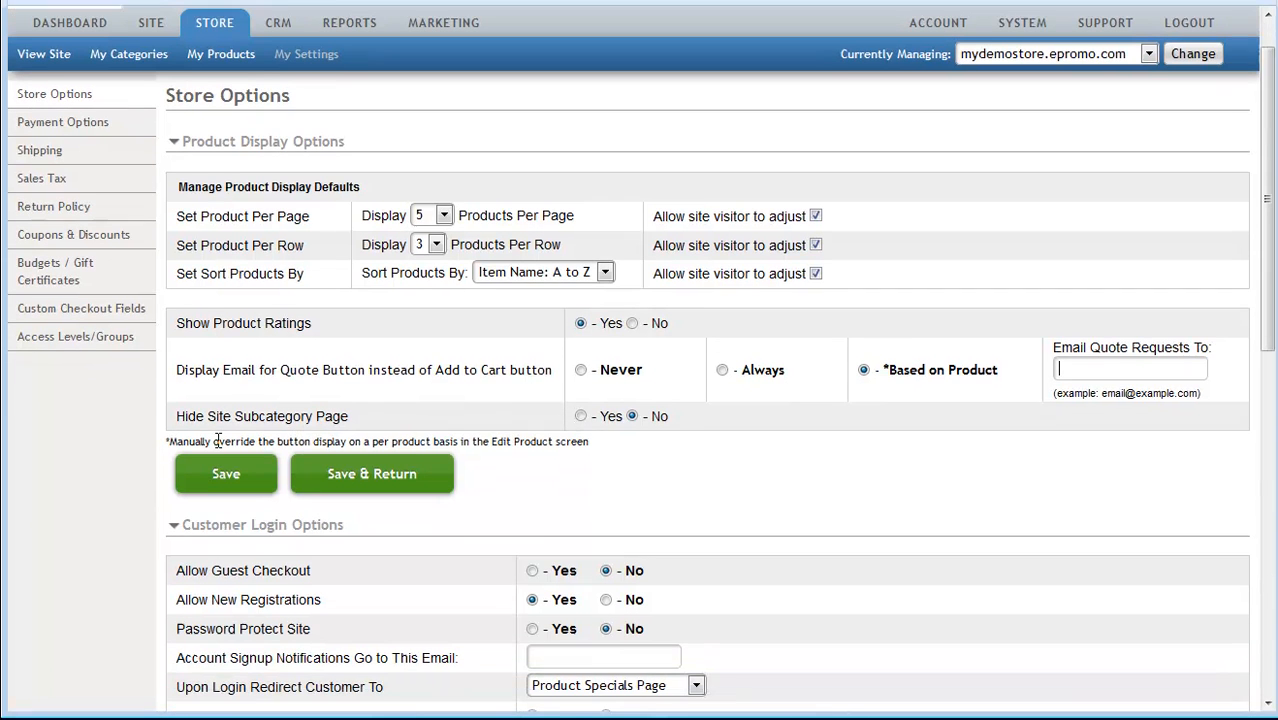
key(alt+Tab)
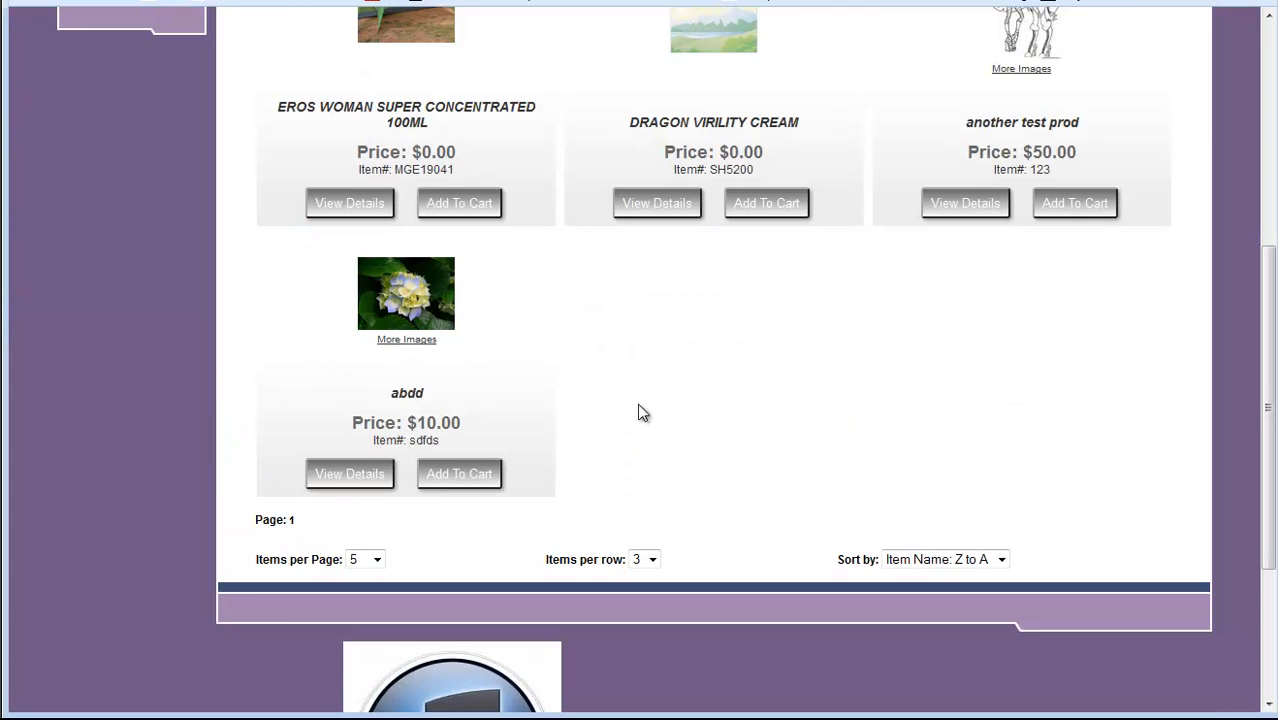
scroll(636, 410, up, 4)
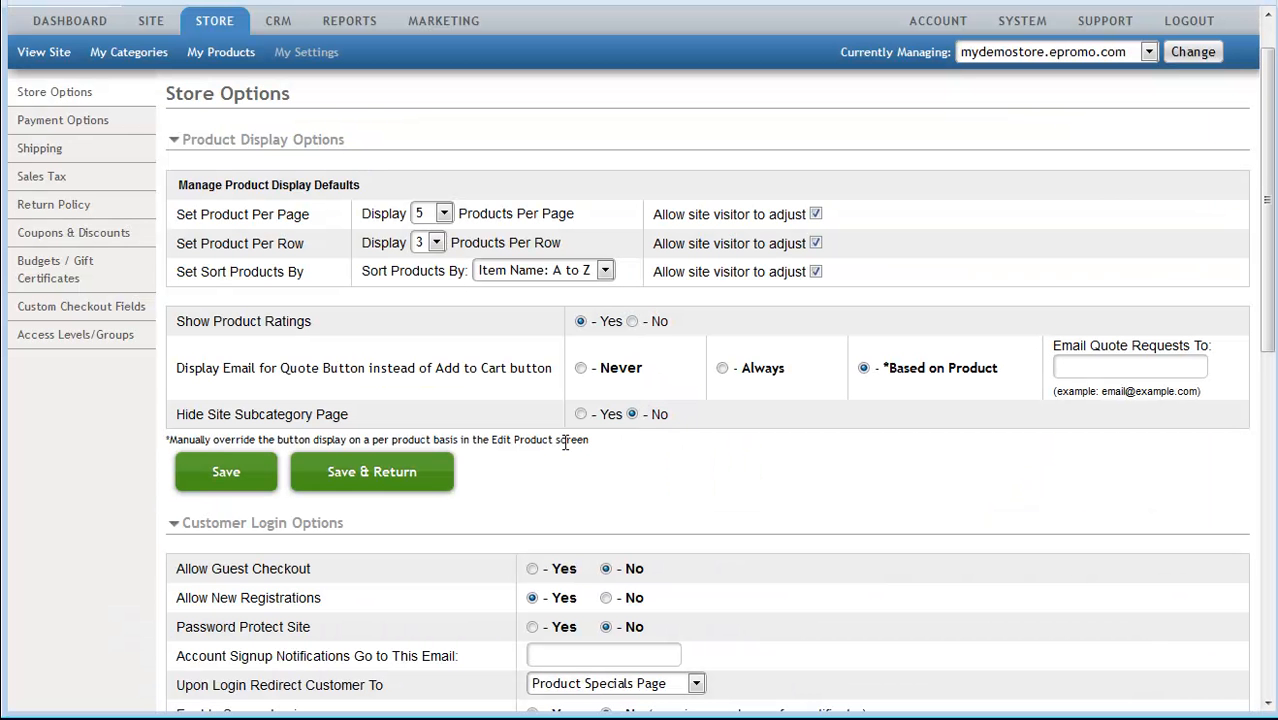
Set Allow Guest Checkout to Yes and Allow New Registrations to No
scroll(725, 470, down, 2)
scroll(729, 475, down, 2)
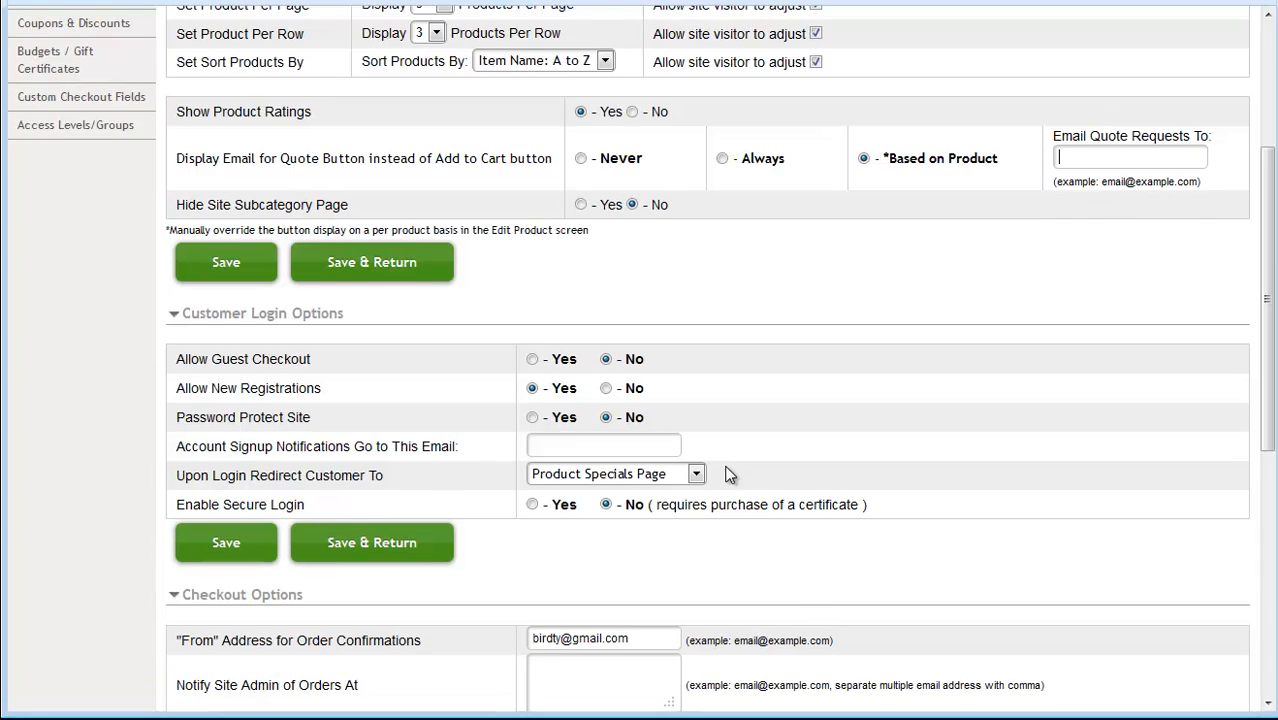
scroll(729, 475, down, 2)
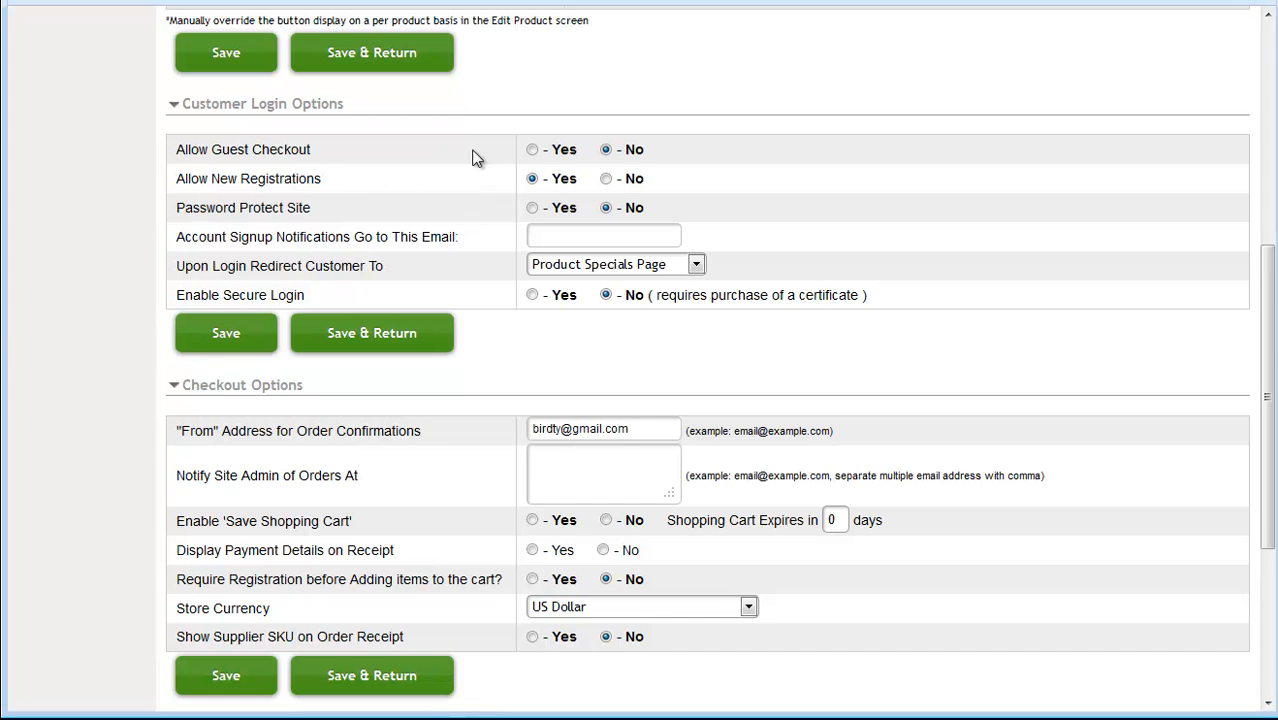
click(532, 149)
click(605, 151)
click(606, 179)
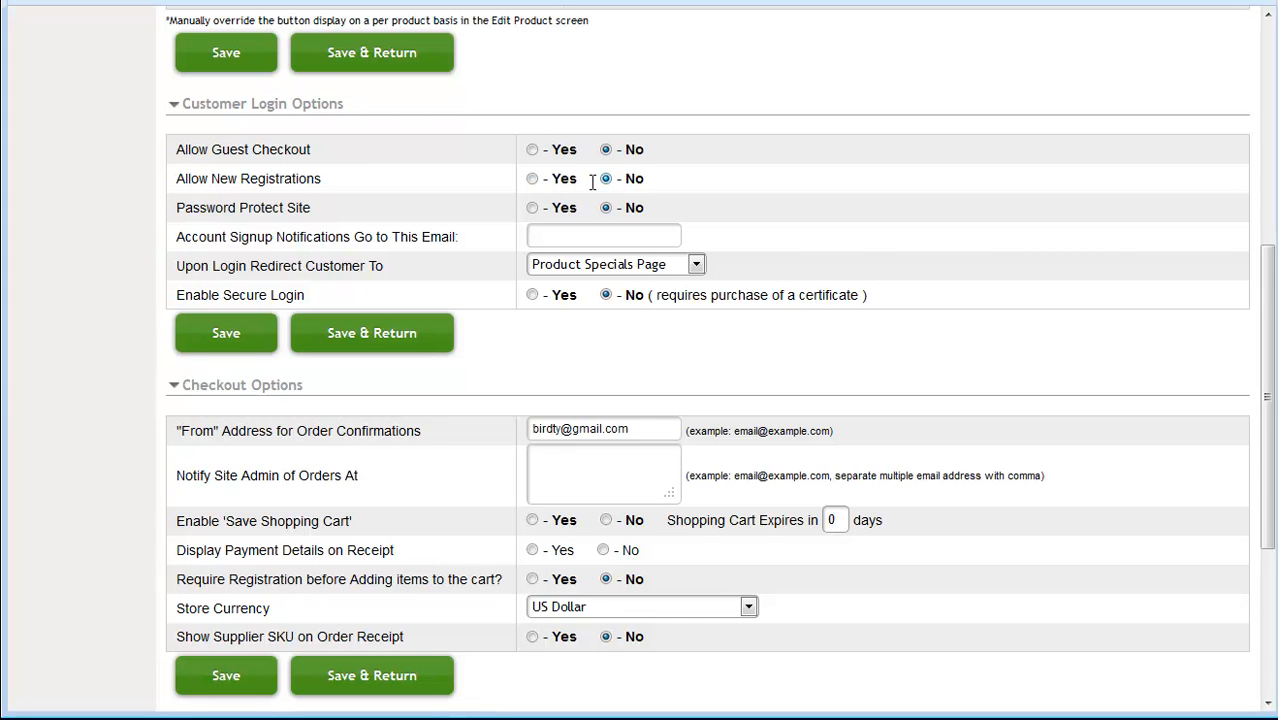
click(533, 180)
click(533, 150)
click(606, 180)
Set Password Protect Site to Yes and keep the login redirect on Product Specials Page
click(533, 209)
click(606, 209)
click(533, 209)
click(538, 237)
click(552, 264)
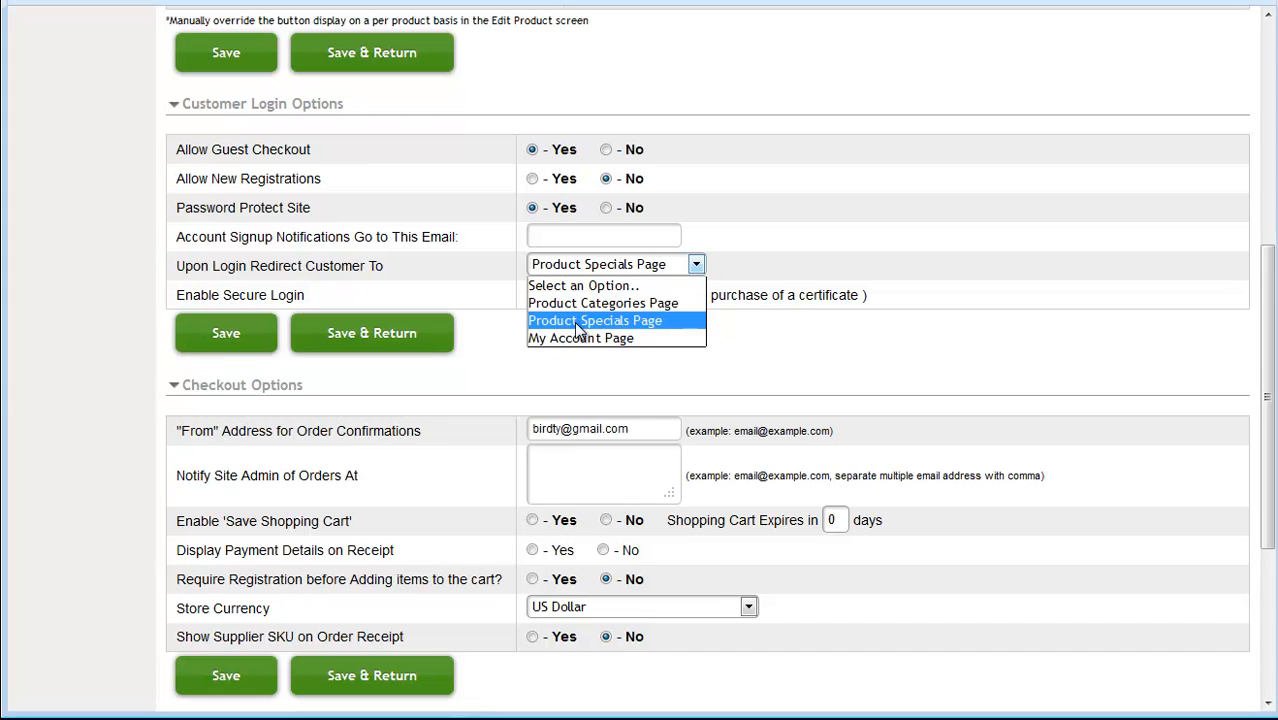
click(580, 321)
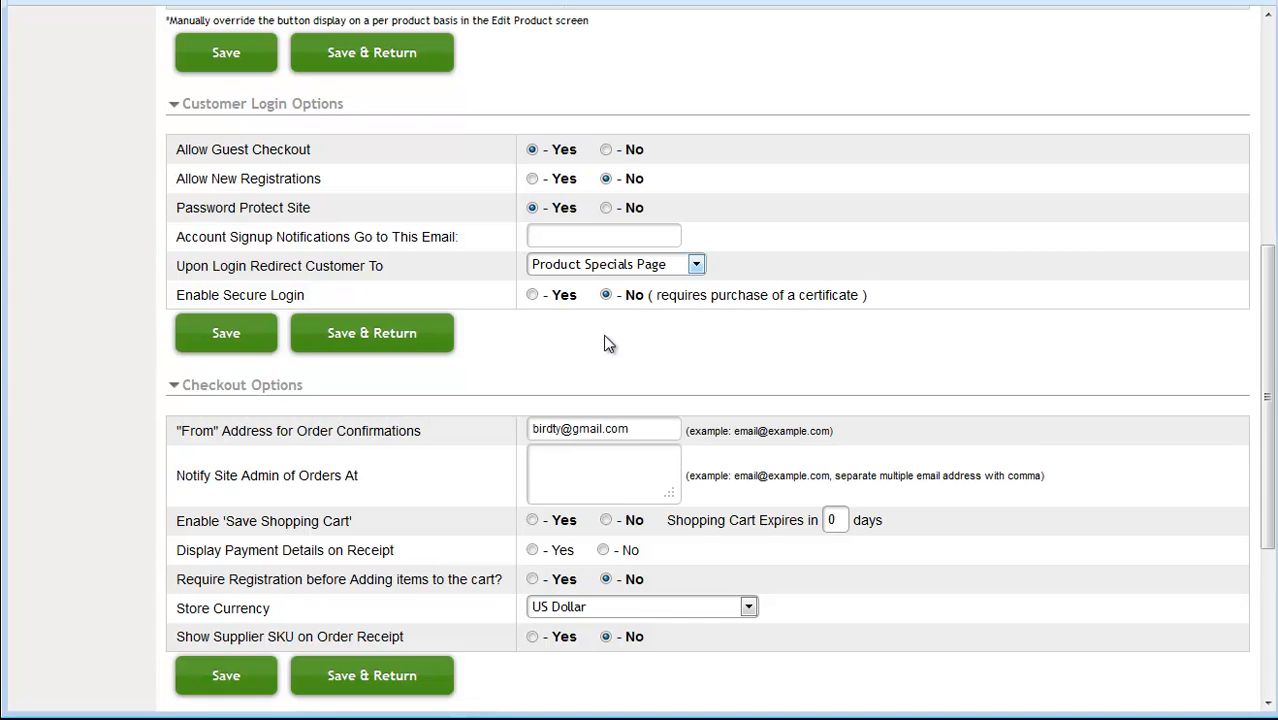
scroll(604, 357, down, 3)
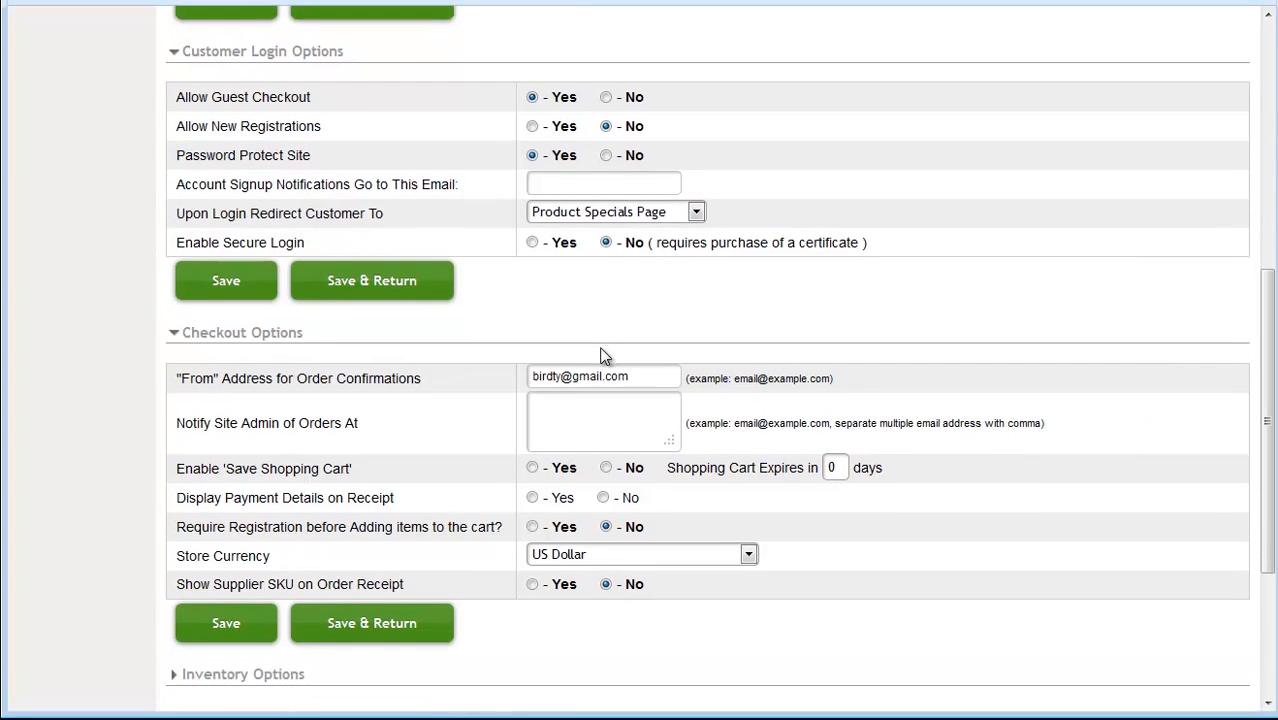
scroll(604, 357, down, 1)
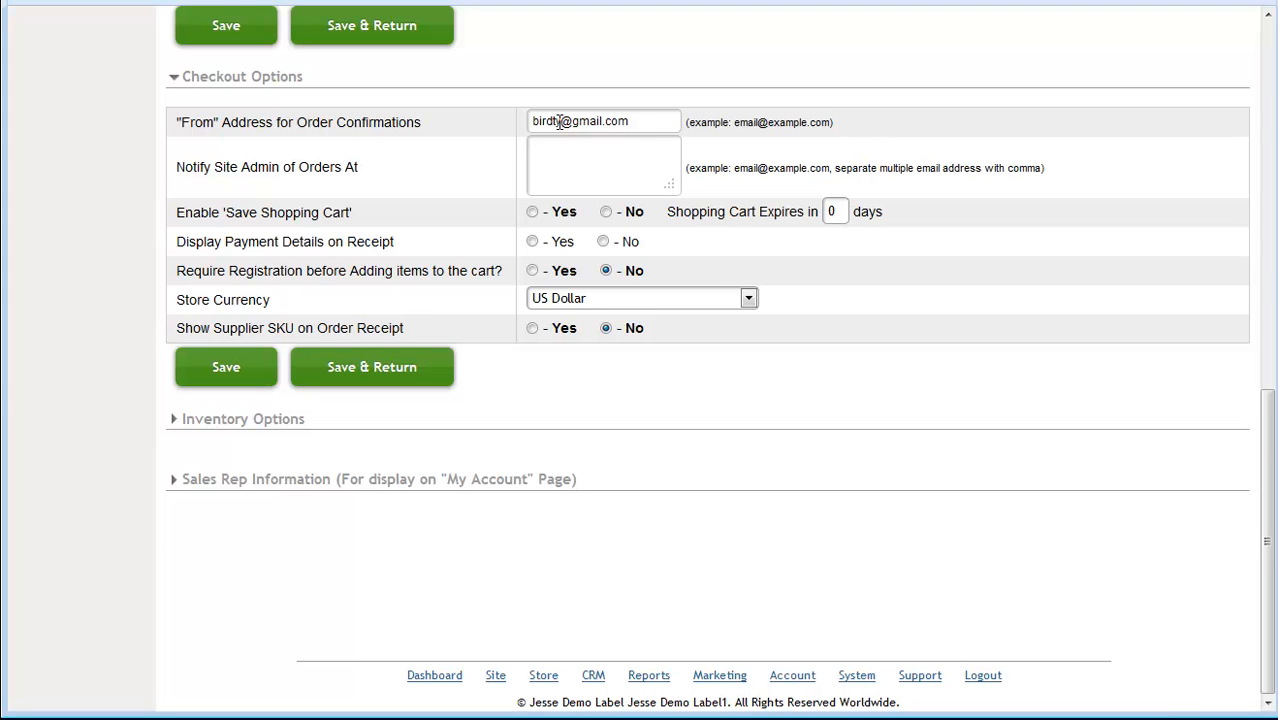
click(546, 150)
text(youremail@email.com)
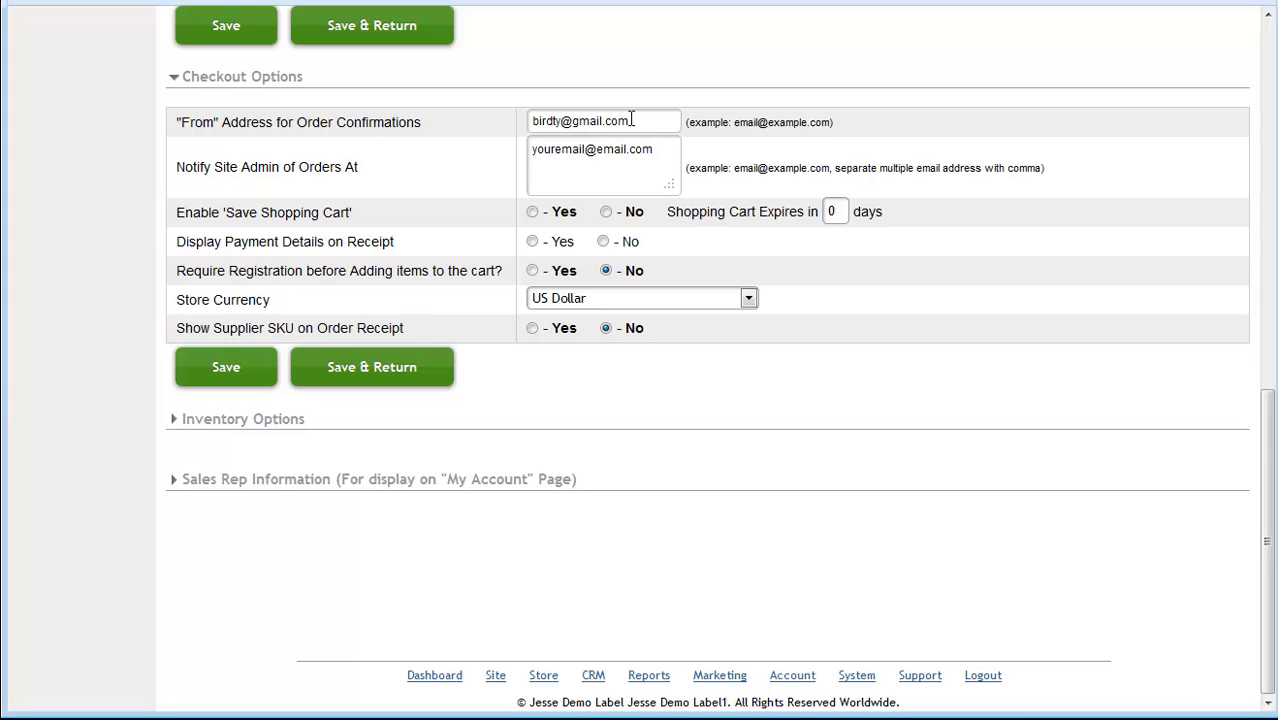
drag(632, 120, 518, 118)
text(email@email.com)
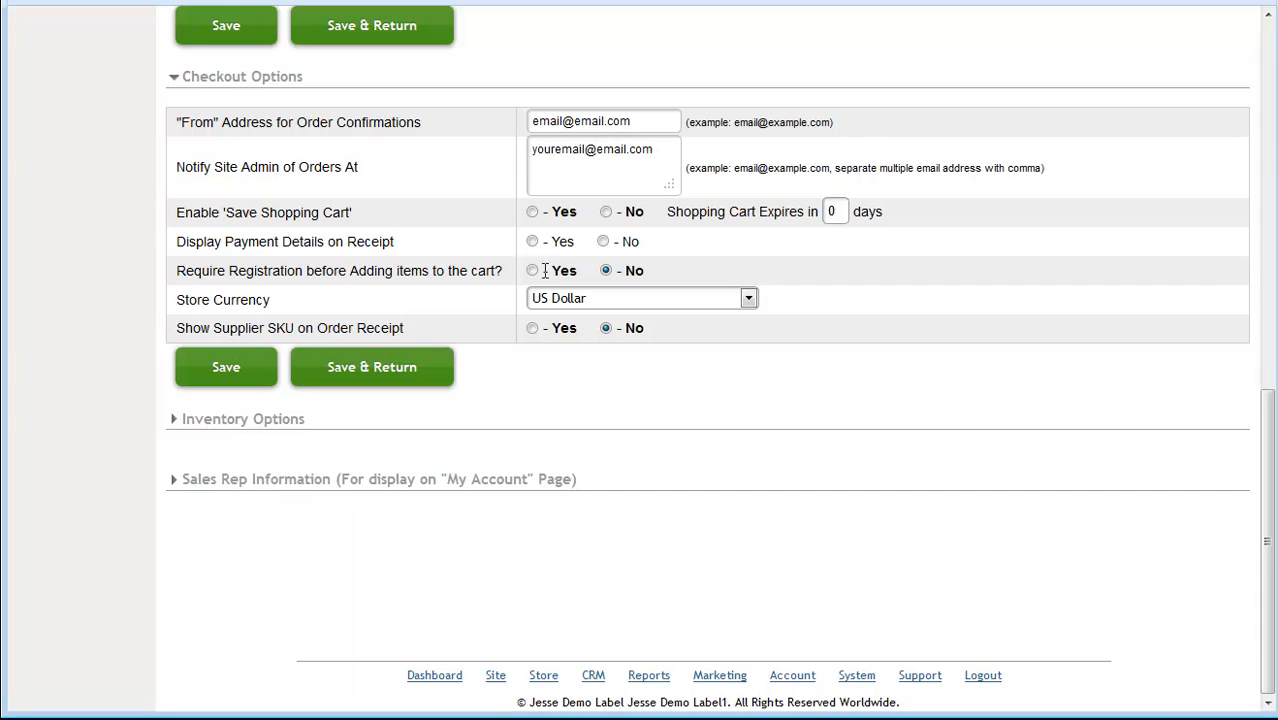
scroll(480, 259, up, 3)
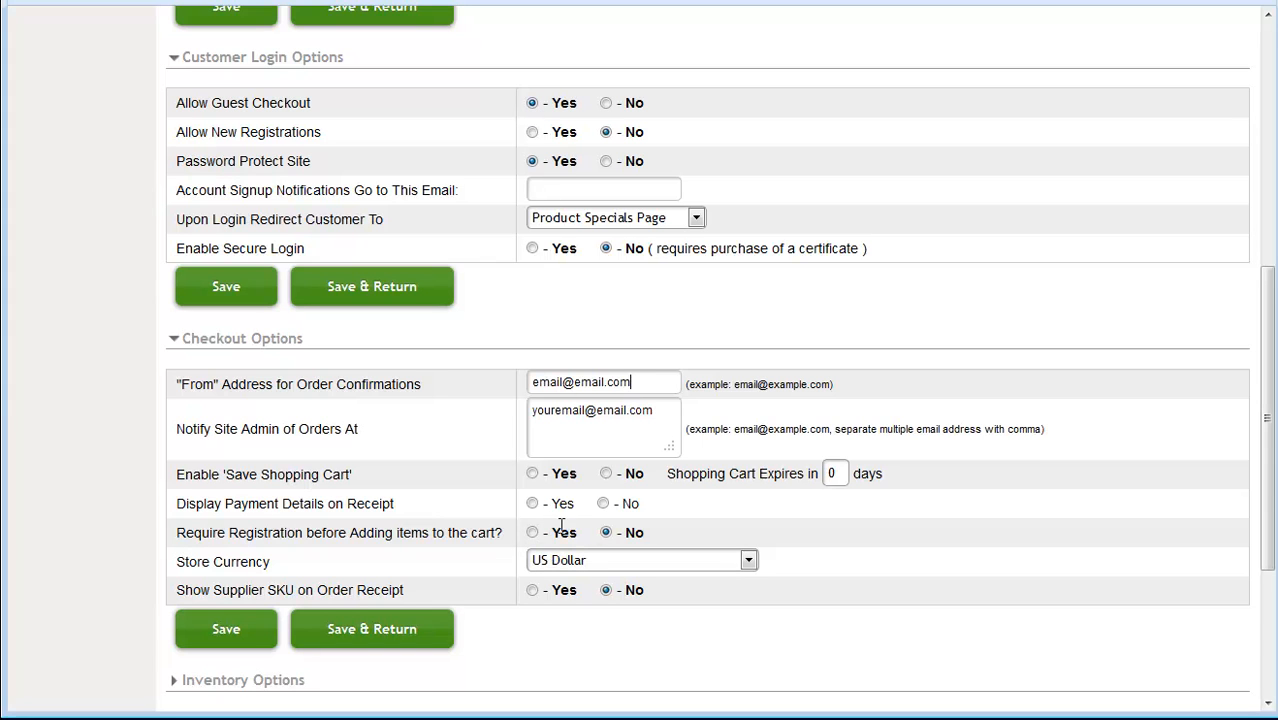
scroll(488, 495, down, 3)
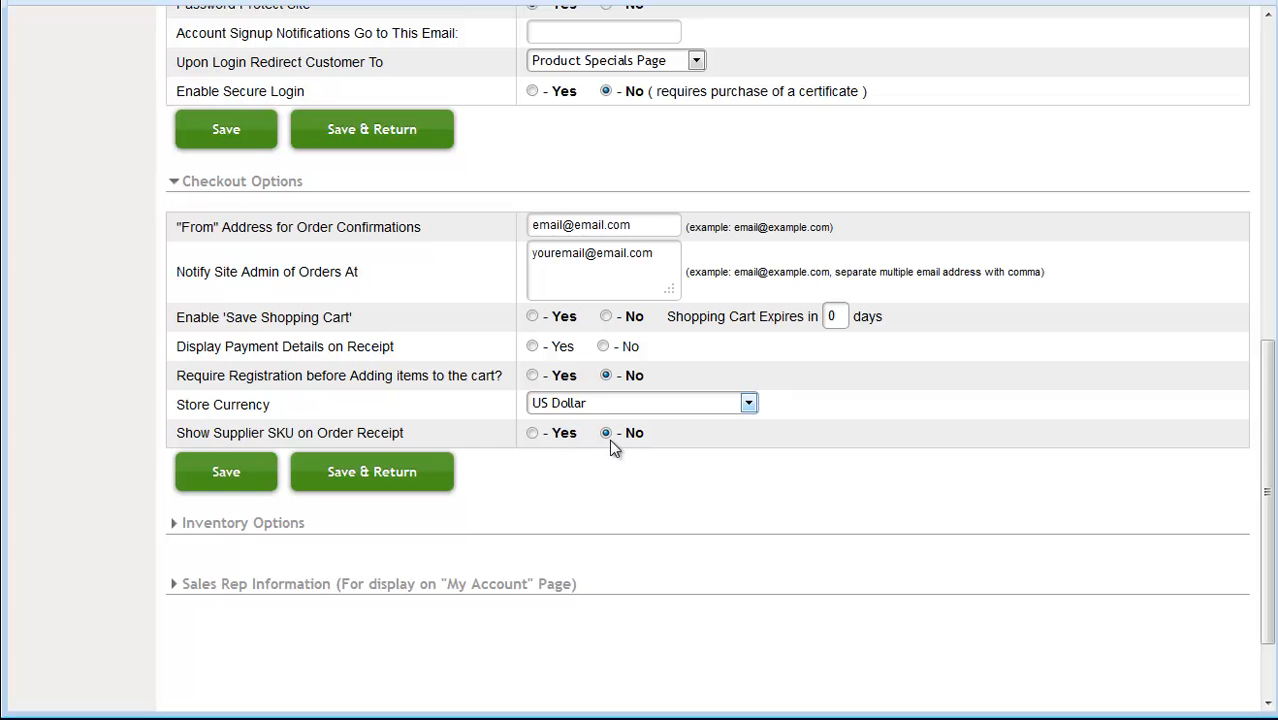
scroll(588, 497, down, 1)
scroll(588, 497, down, 2)
click(245, 424)
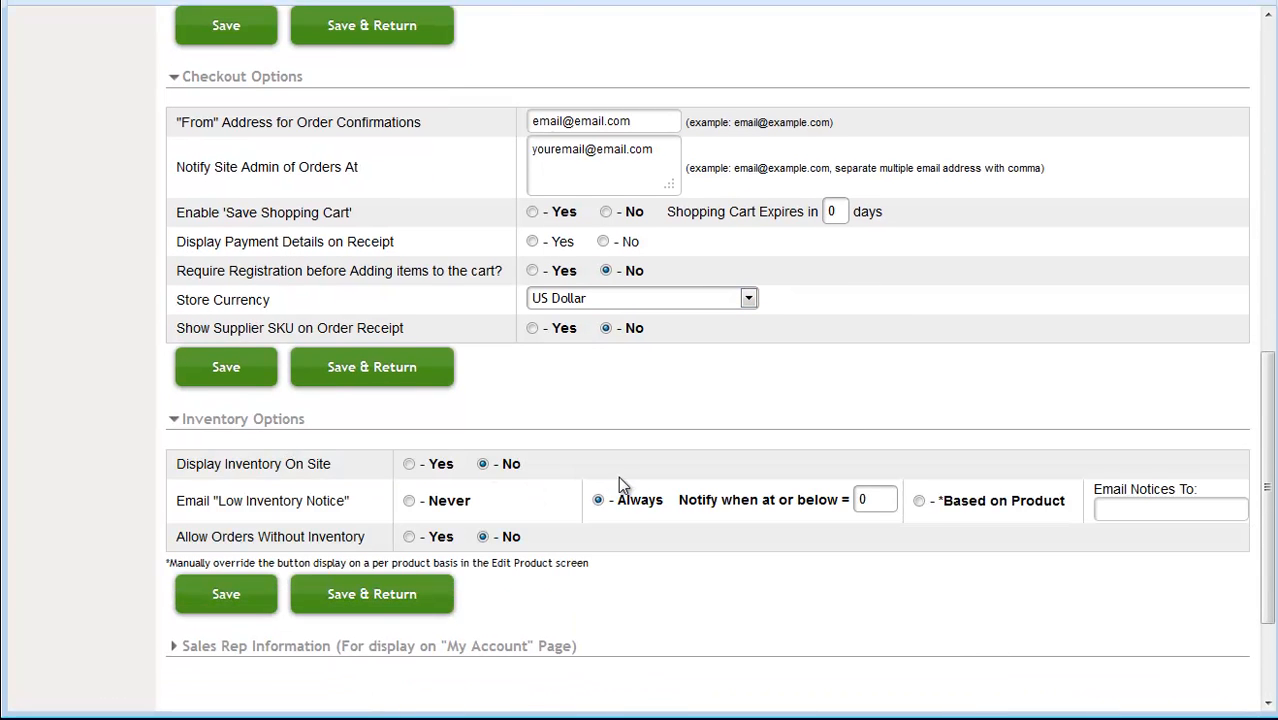
scroll(618, 476, down, 3)
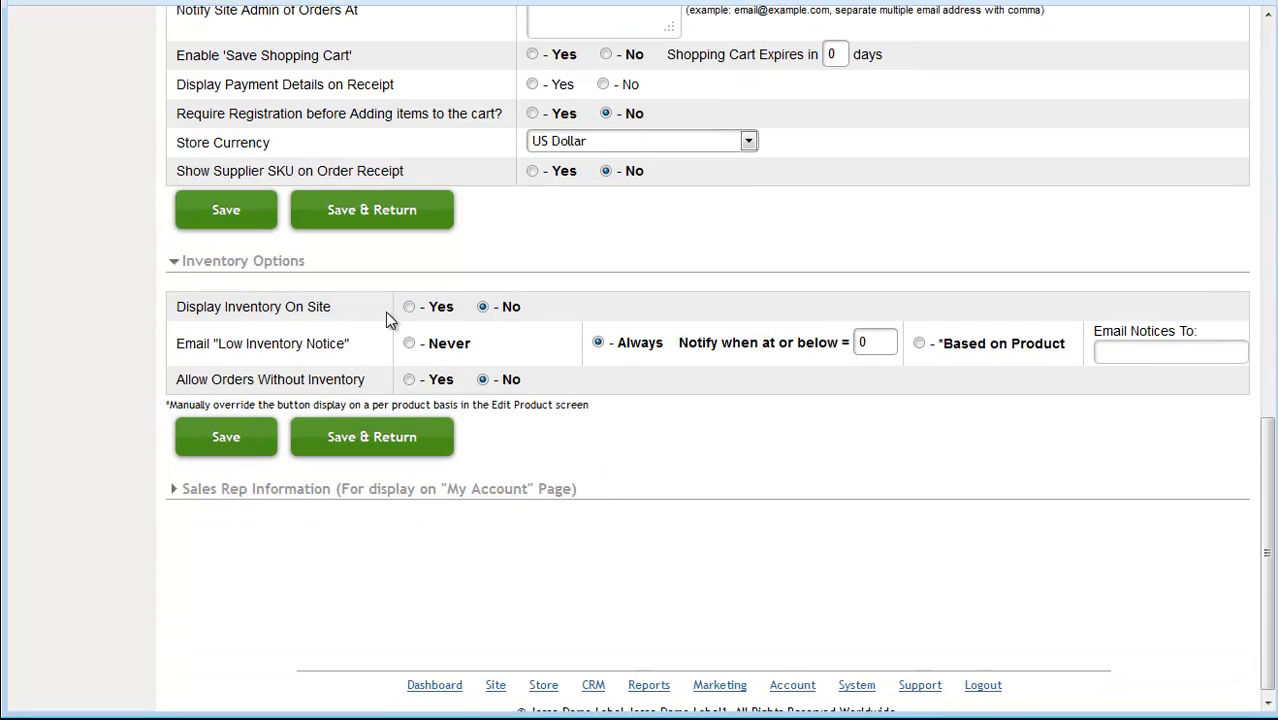
click(409, 307)
click(410, 344)
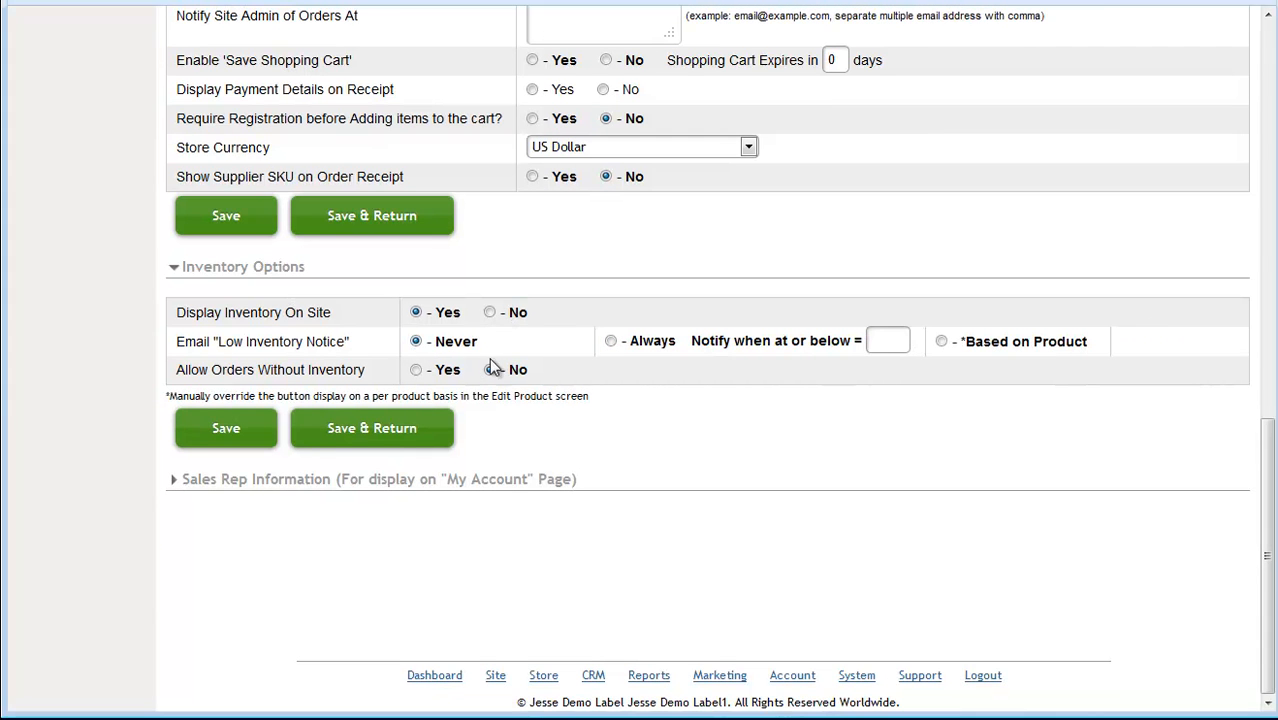
click(611, 343)
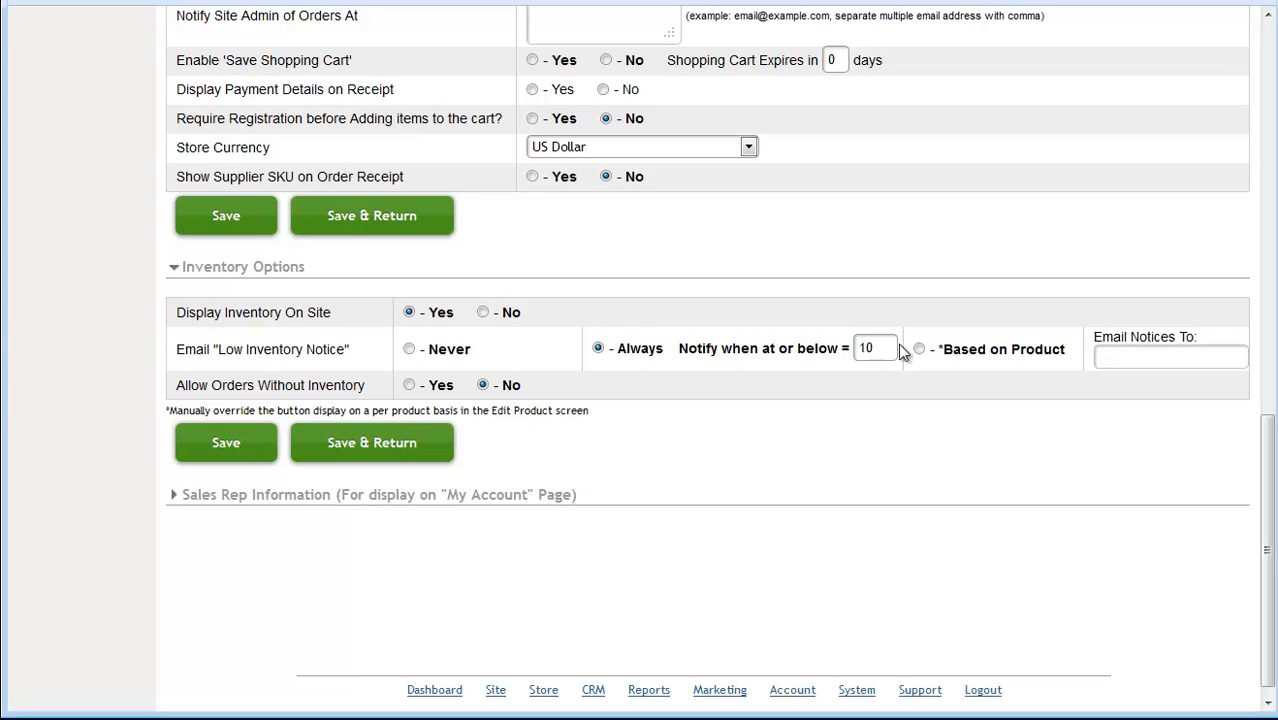
click(1127, 354)
text(email@email.com)
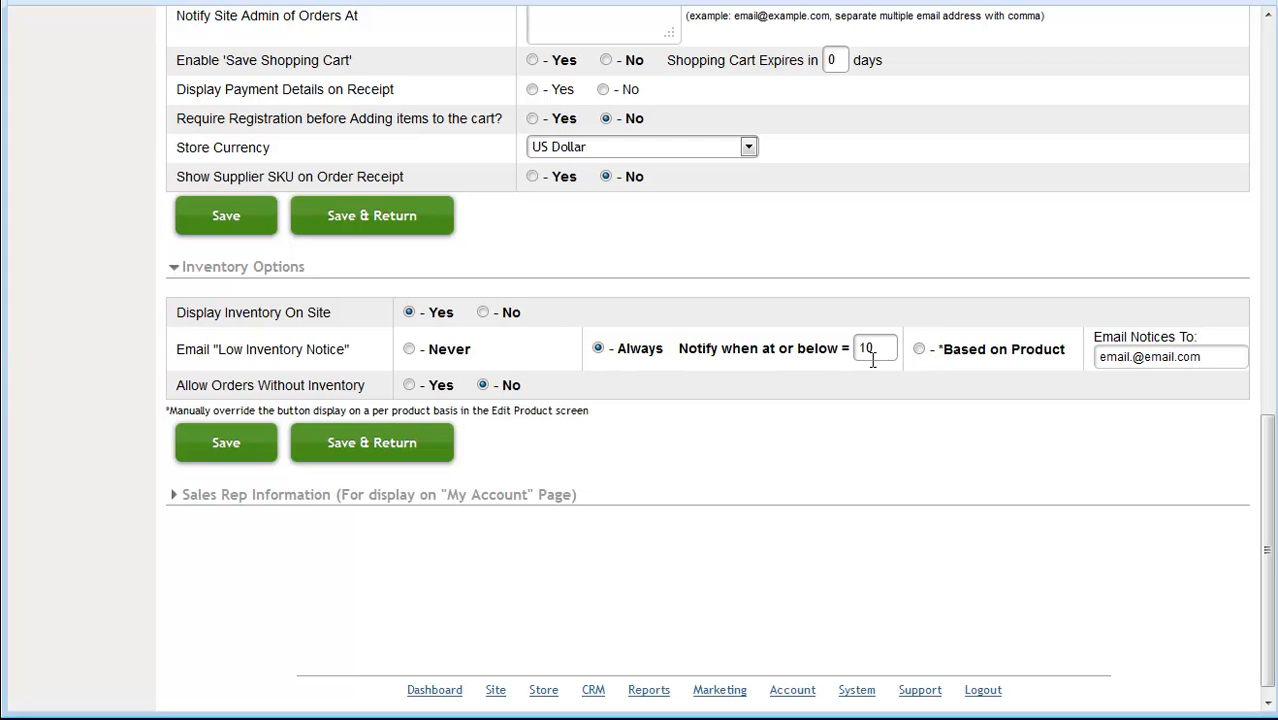
click(409, 348)
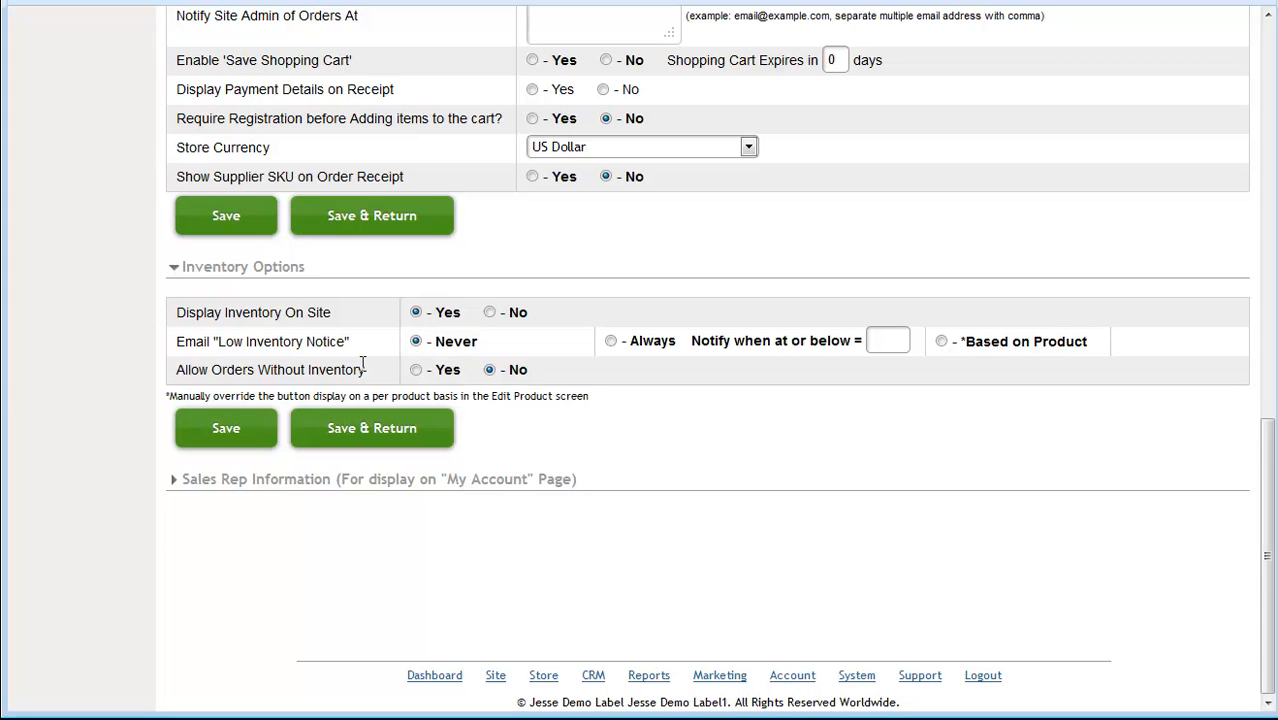
click(490, 313)
Expand the Sales Rep Information section
scroll(399, 287, up, 7)
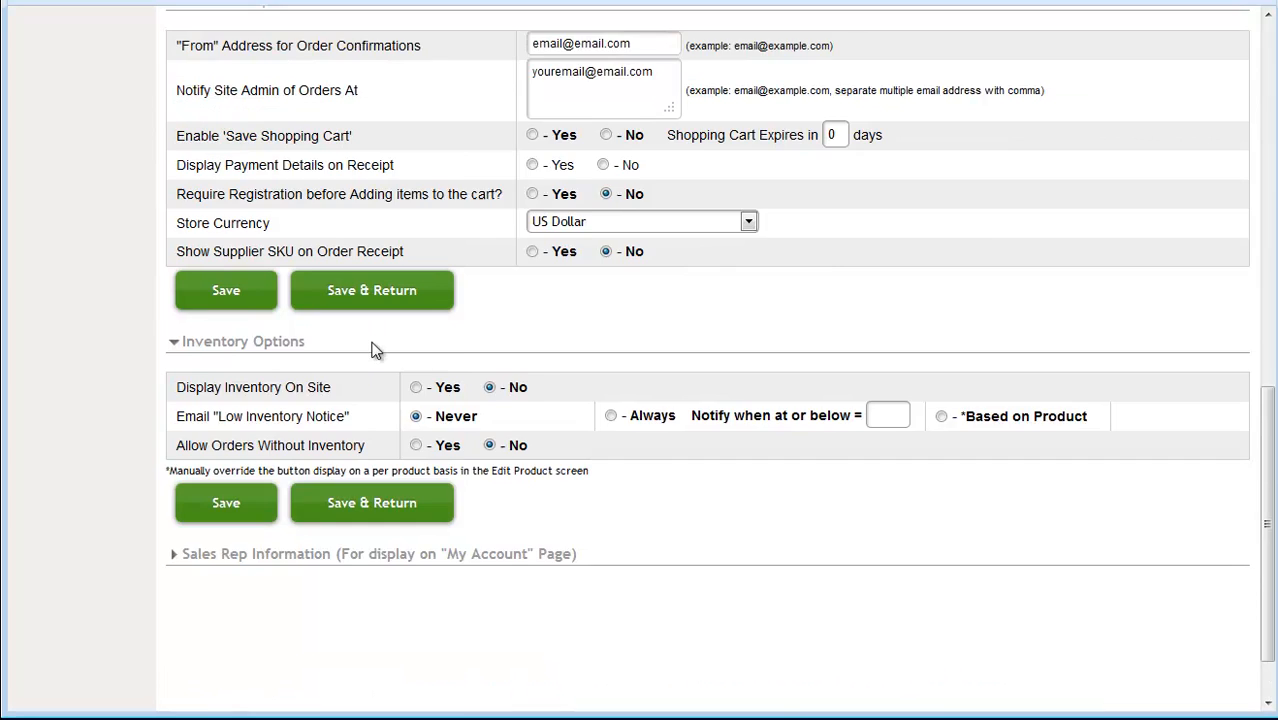
scroll(378, 352, up, 3)
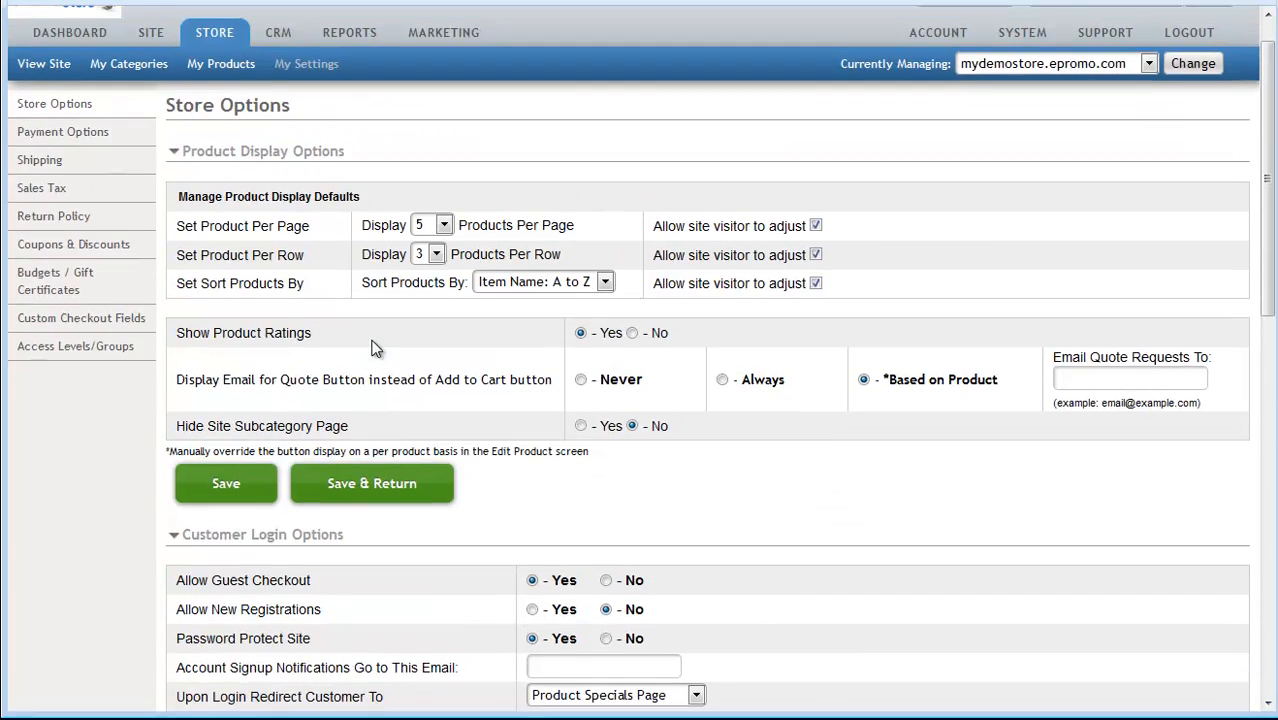
scroll(380, 356, down, 3)
scroll(381, 362, down, 5)
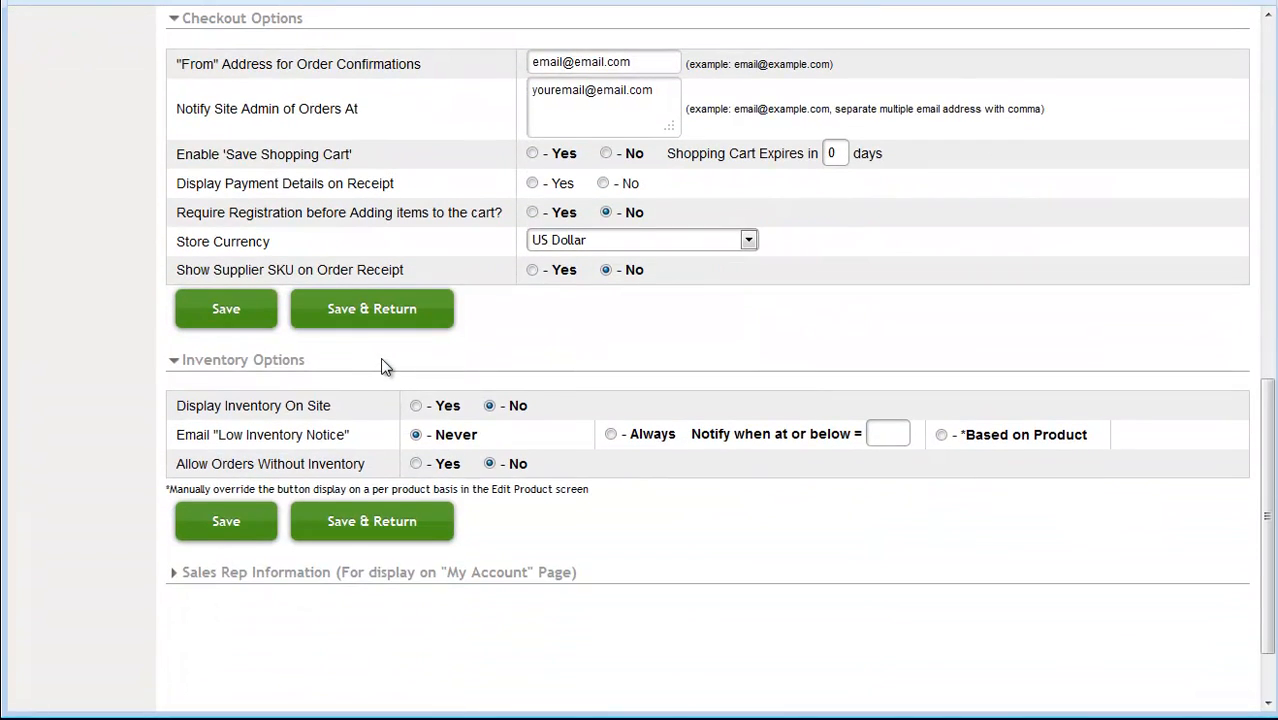
scroll(381, 364, down, 1)
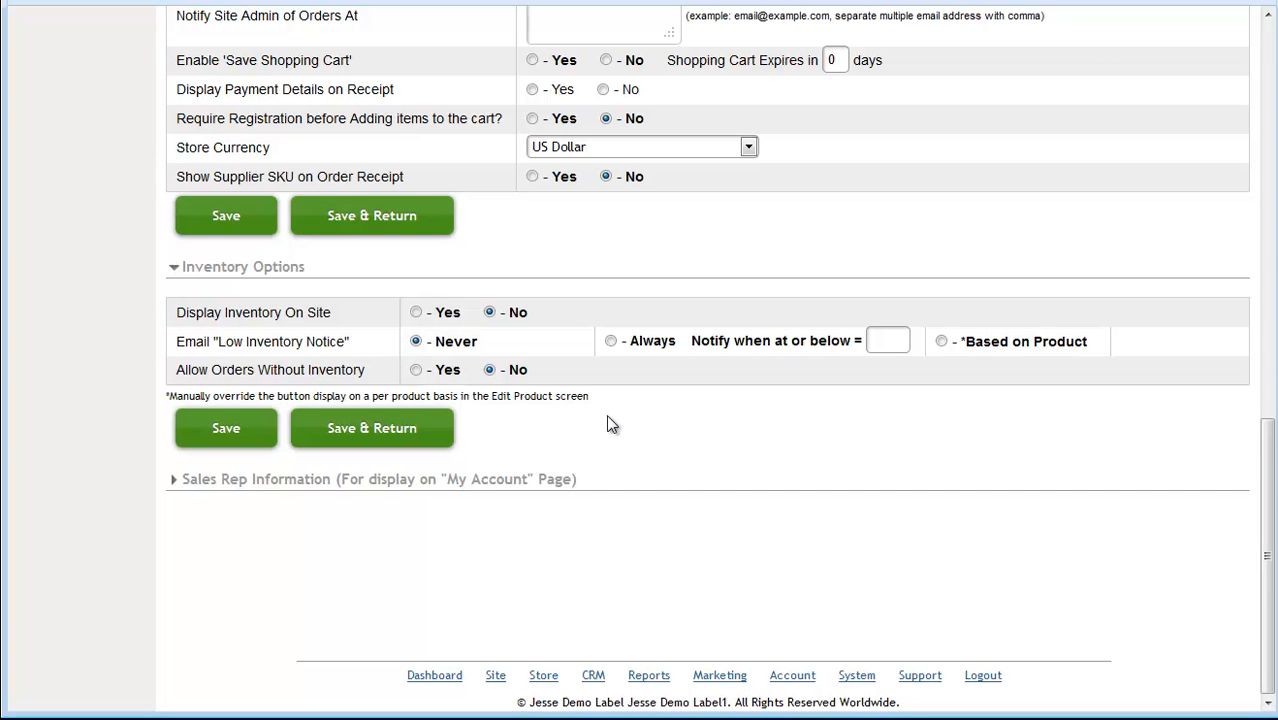
click(240, 482)
scroll(471, 520, down, 3)
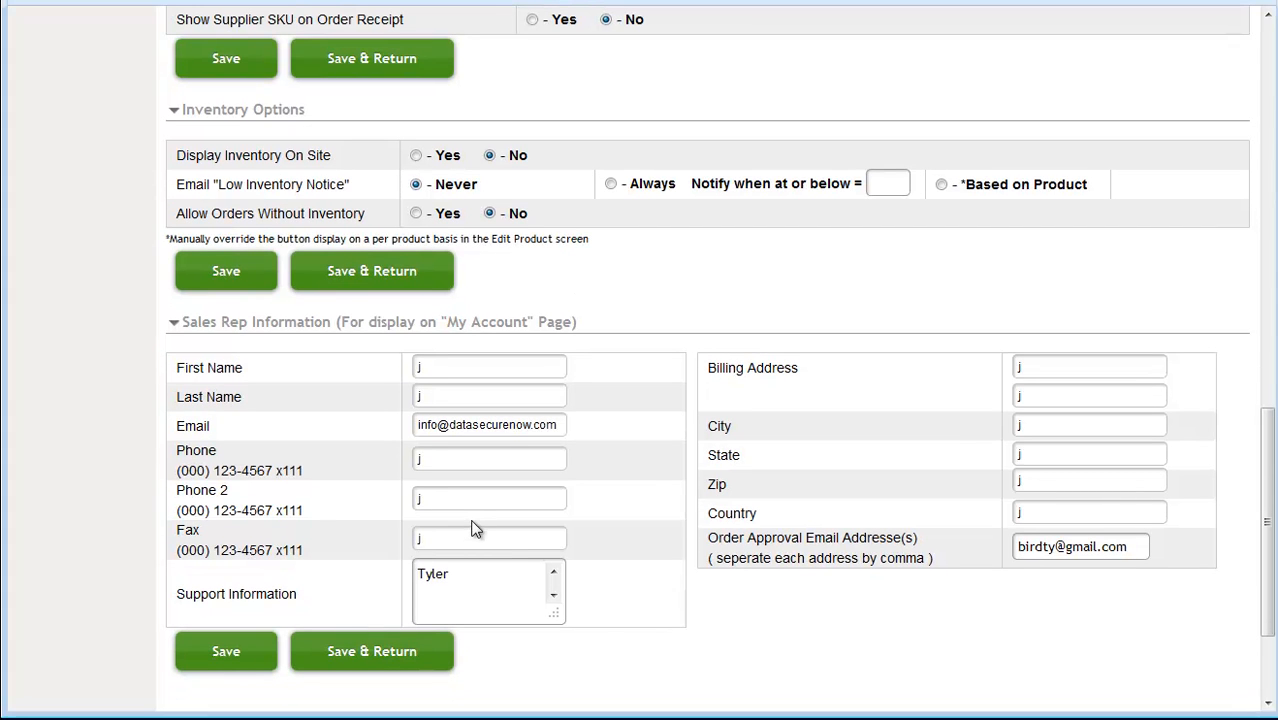
click(457, 601)
key(BackSpace)
key(BackSpace)
key(BackSpace)
key(BackSpace)
key(BackSpace)
text(Tyler)
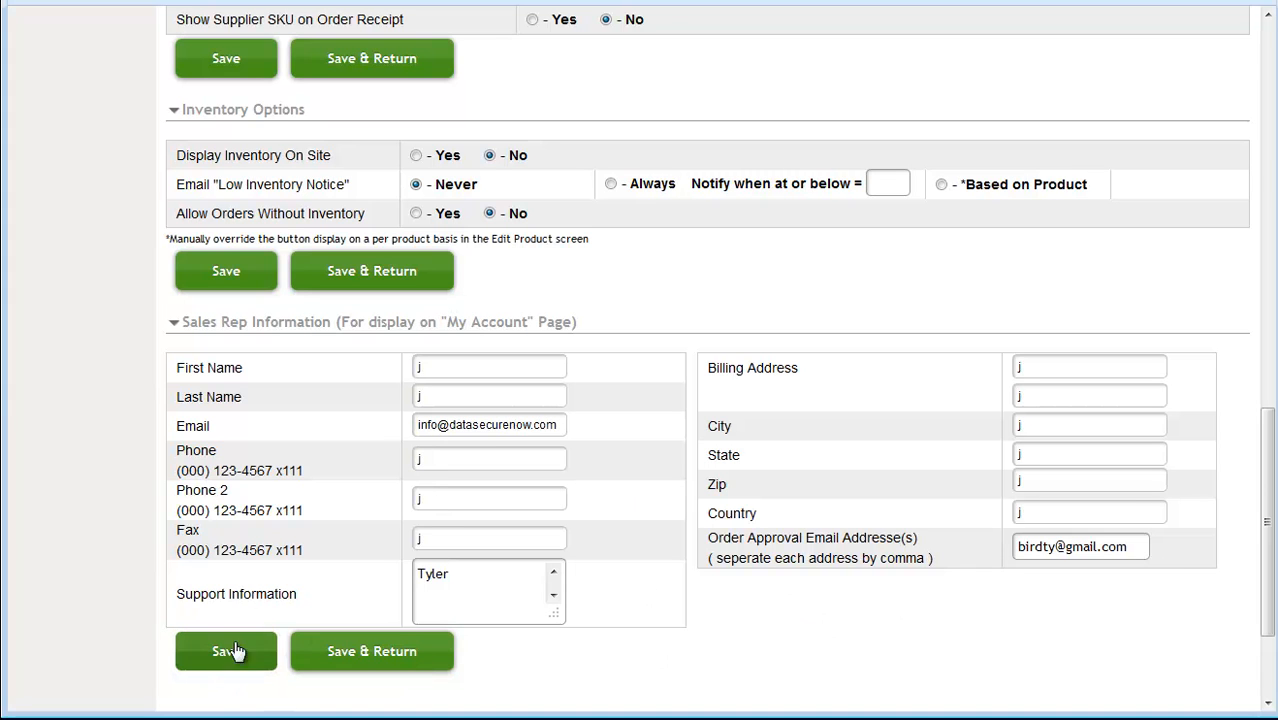
scroll(228, 330, up, 5)
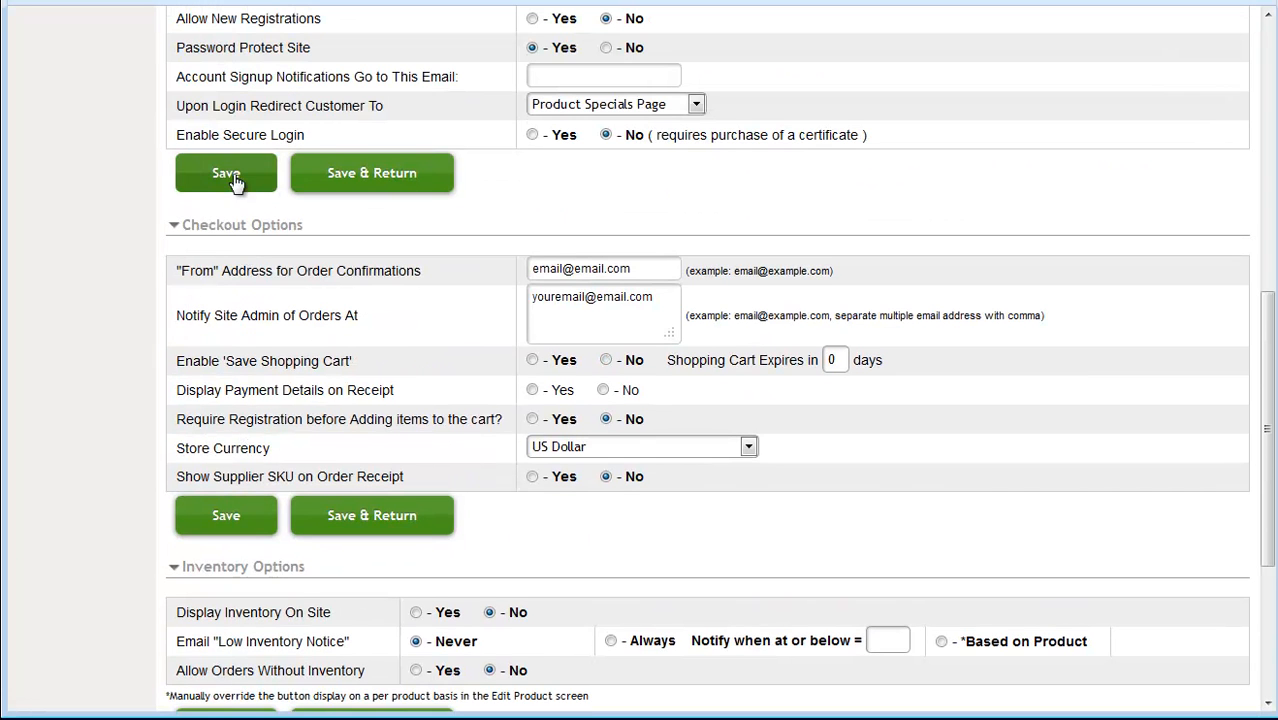
Save the Store Options, revisit them via My Settings, then return to the dashboard through Support
click(228, 176)
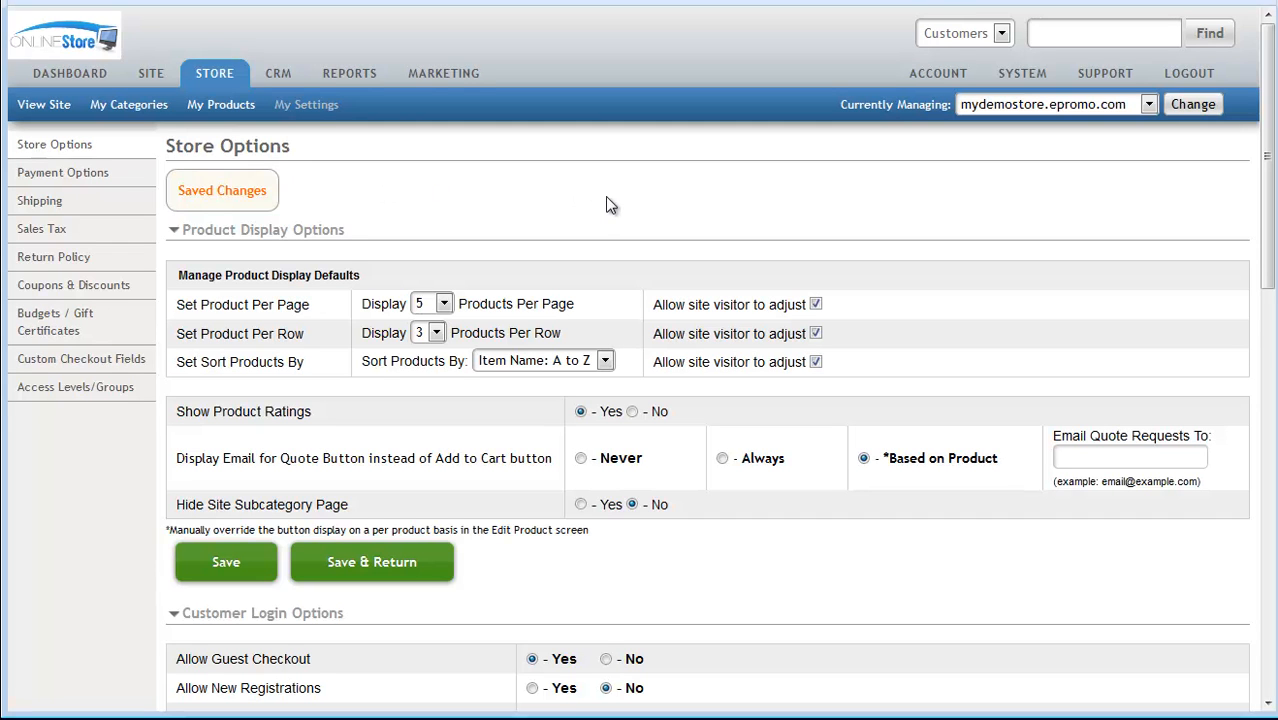
click(303, 108)
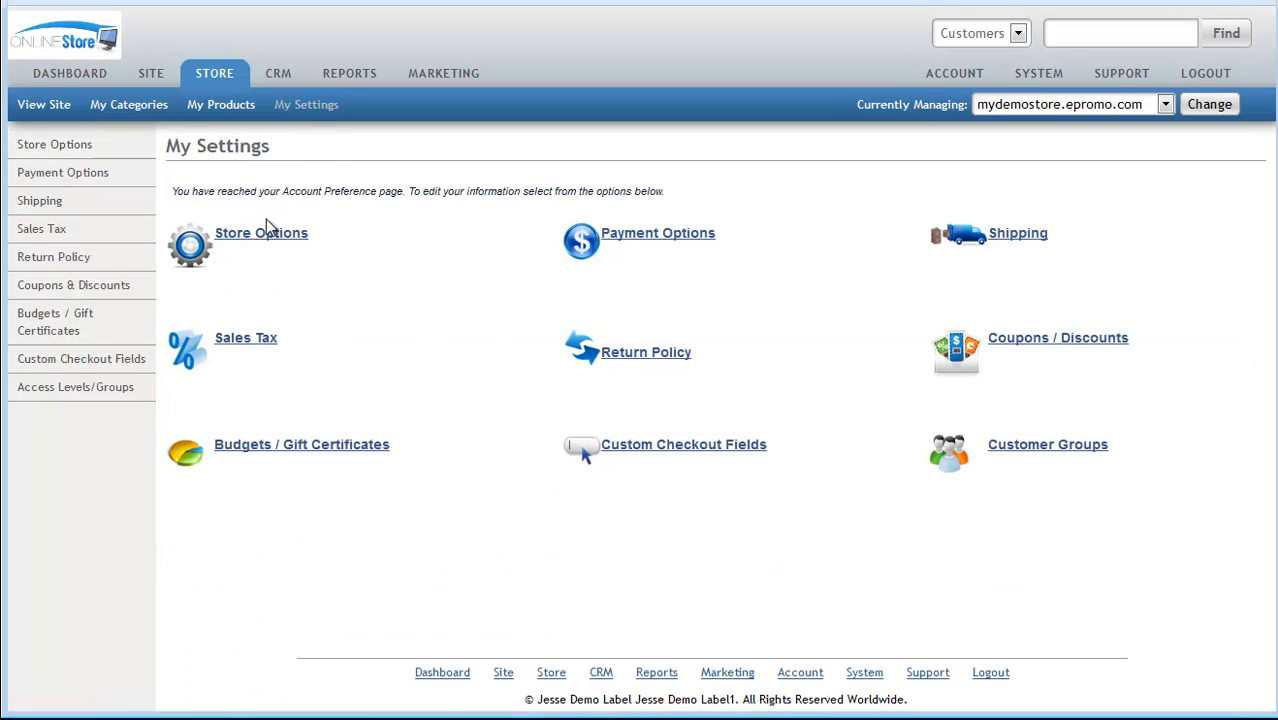
click(304, 232)
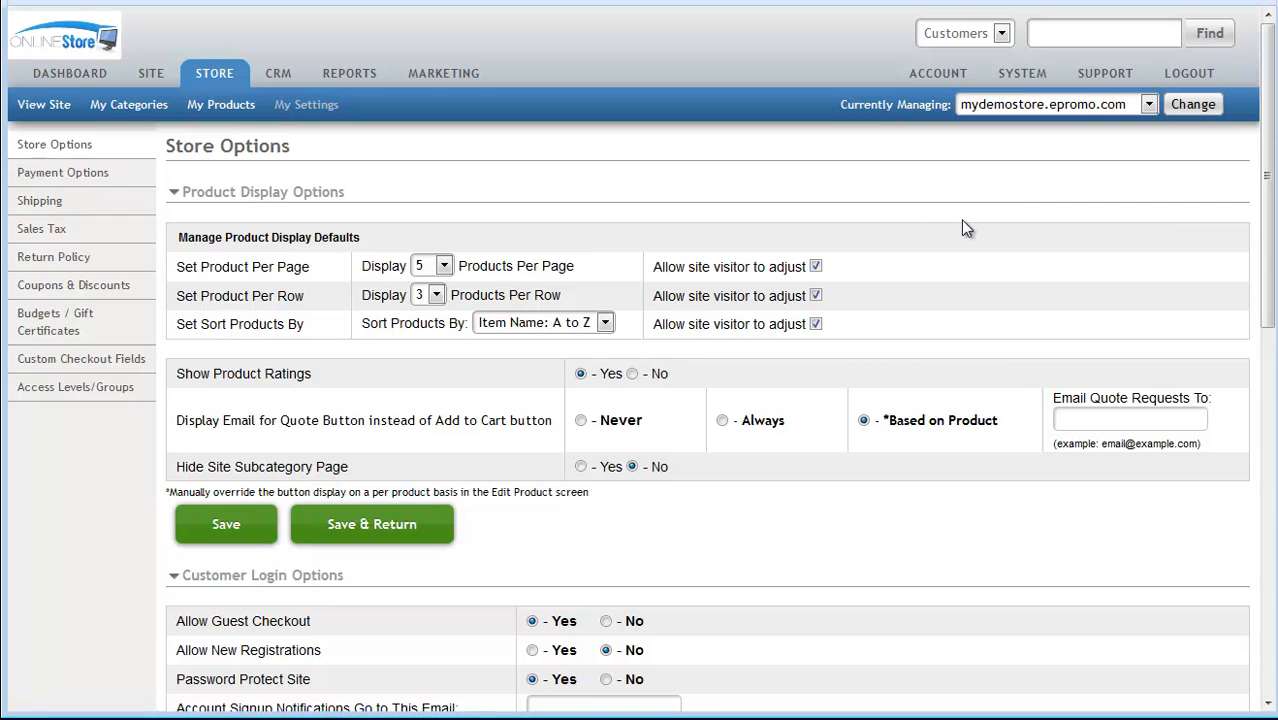
click(1105, 73)
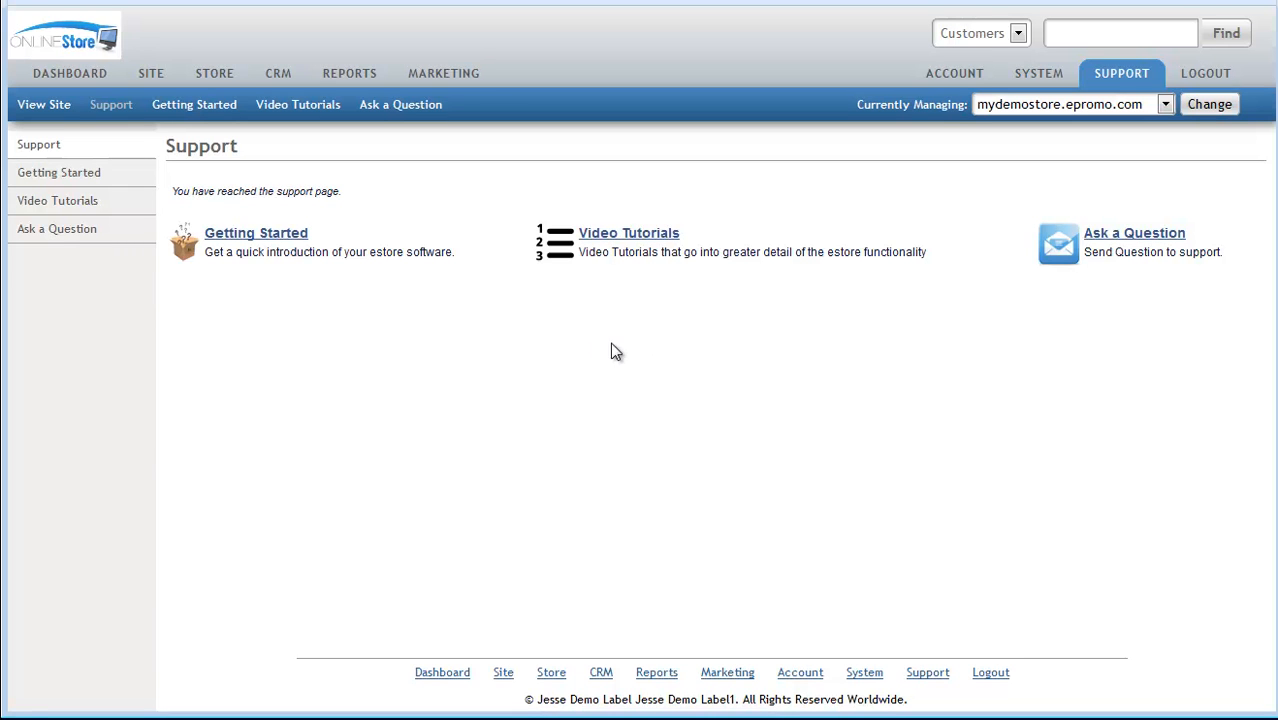
click(68, 74)
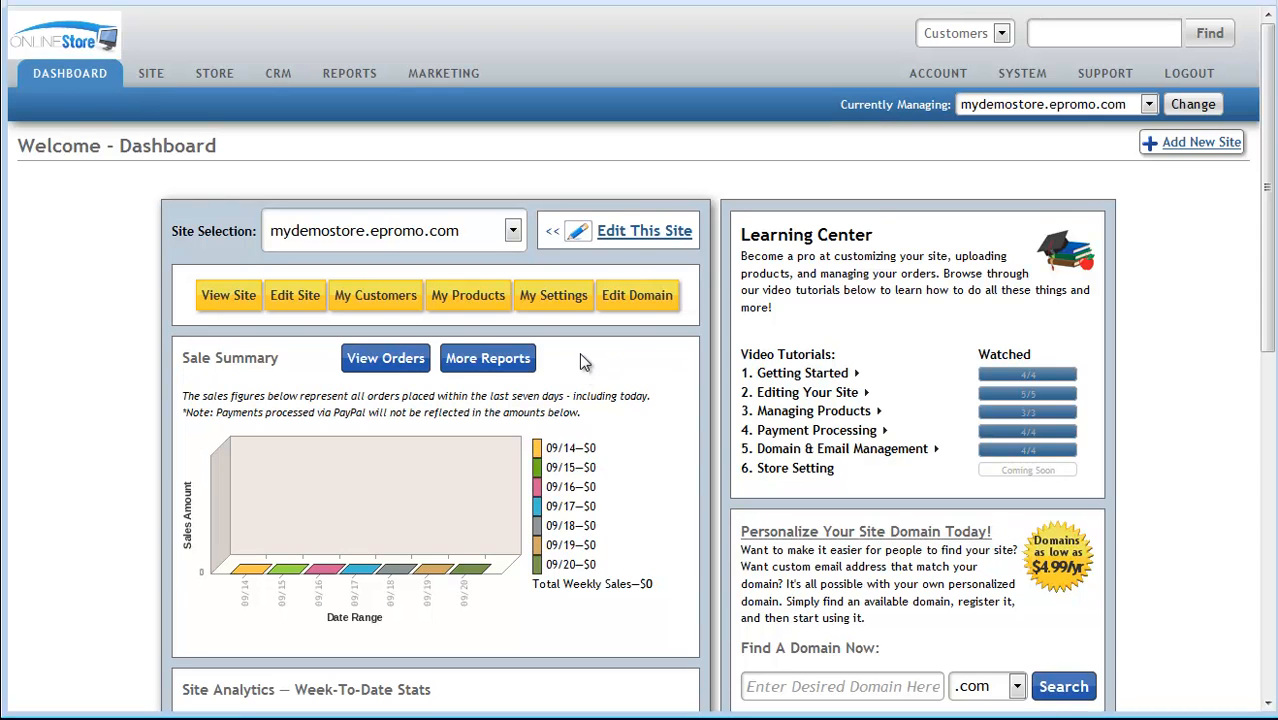